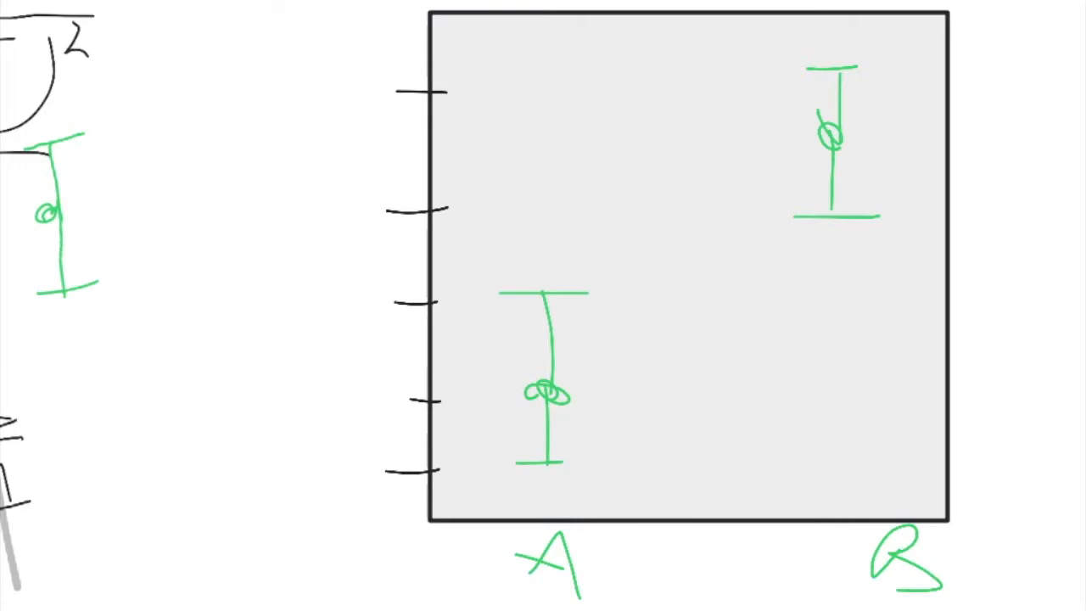
mouse_move(223, 251)
mouse_down()
mouse_move(685, 245)
mouse_move(638, 293)
mouse_up()
drag(649, 219, 704, 246)
drag(615, 203, 702, 246)
drag(723, 252, 1042, 228)
mouse_move(1029, 270)
mouse_down()
mouse_move(1083, 247)
mouse_move(1013, 279)
mouse_up()
drag(1011, 197, 1071, 227)
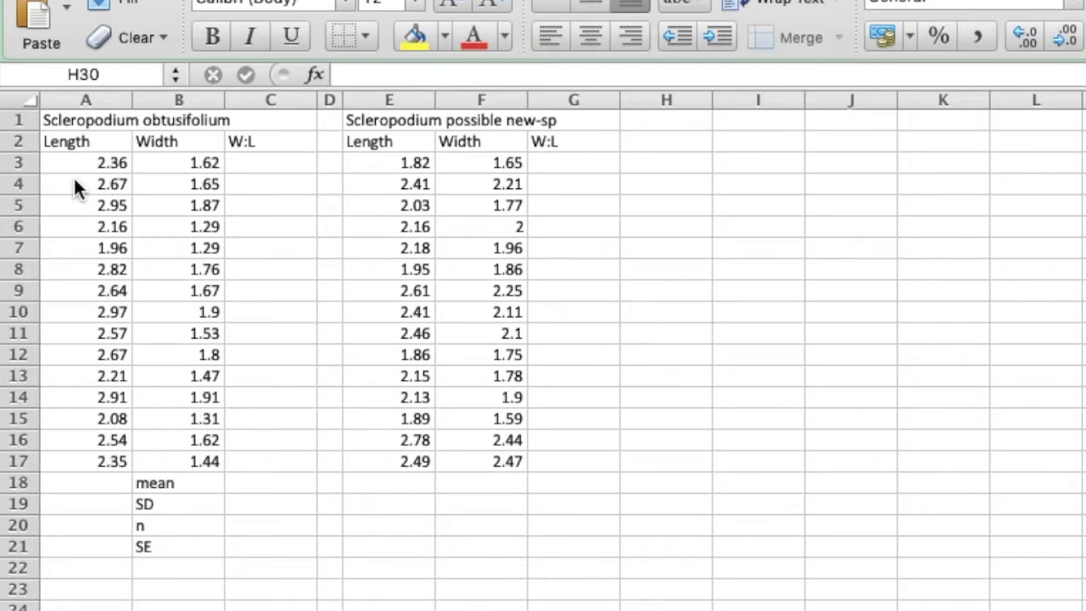
Calculate the width-to-length ratio for the first Scleropodium obtusifolium row by entering =B3/A3 in C3.
click(268, 170)
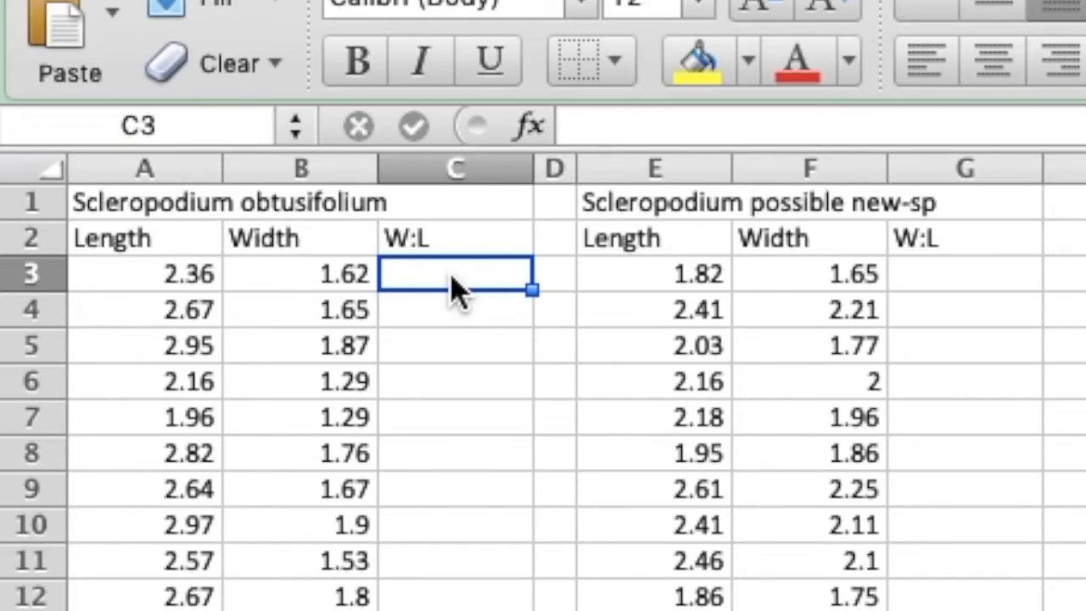
text(=)
click(204, 294)
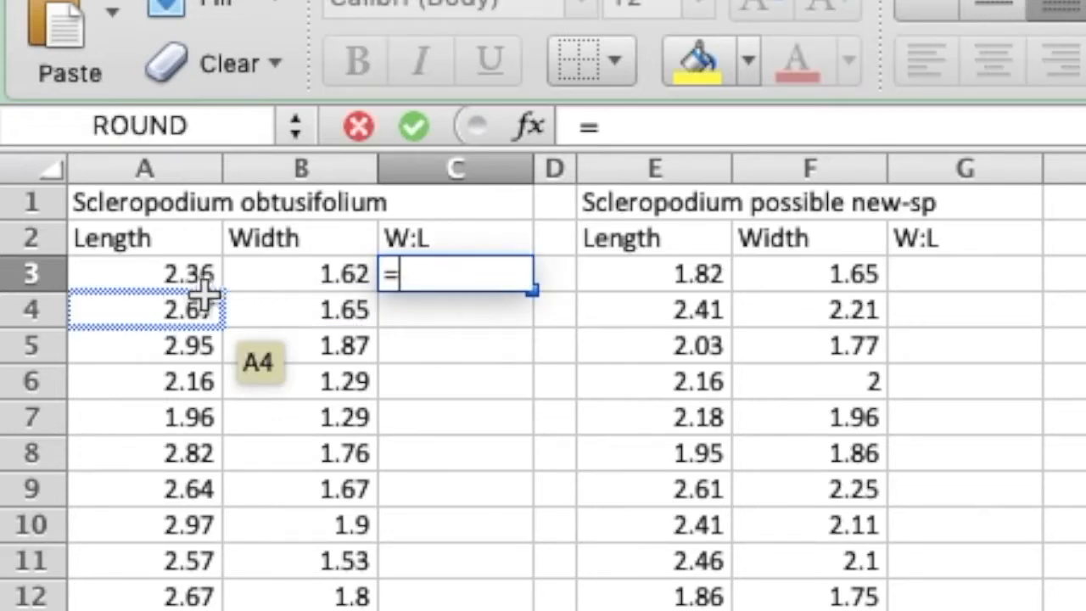
click(272, 286)
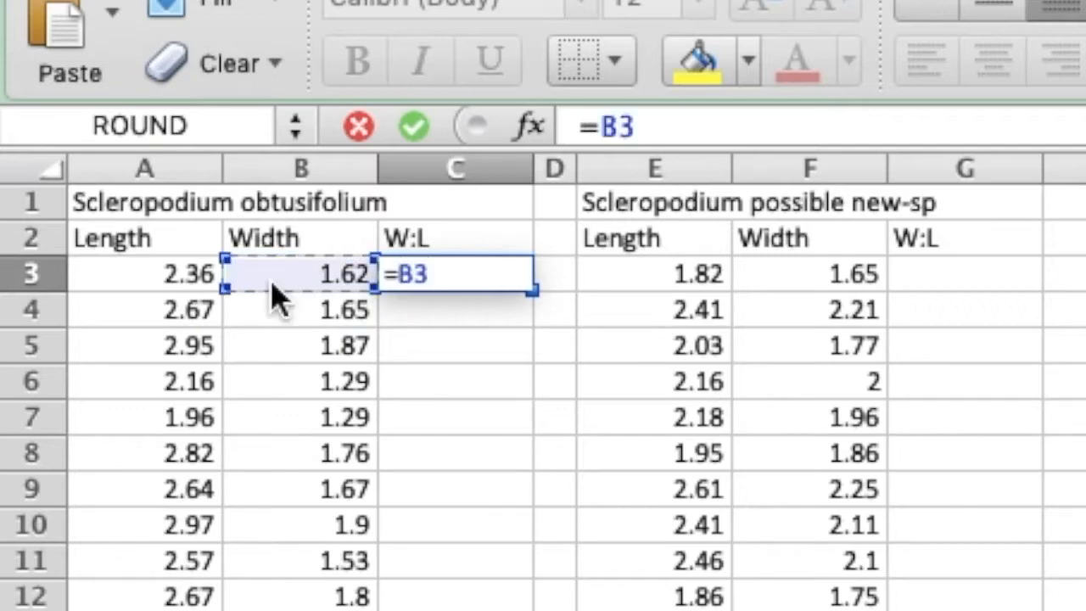
text(/)
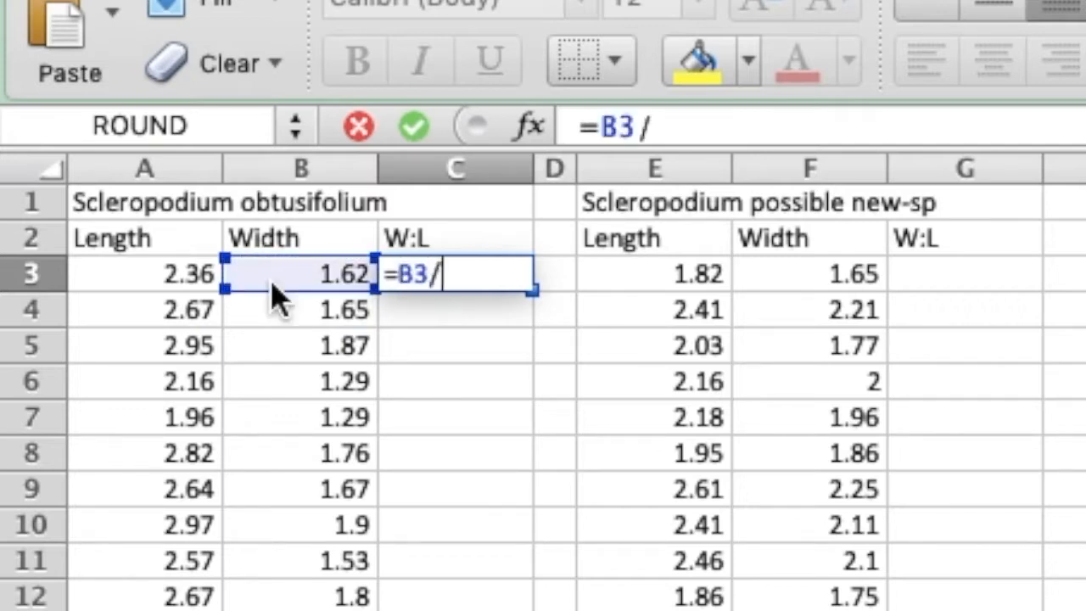
click(158, 282)
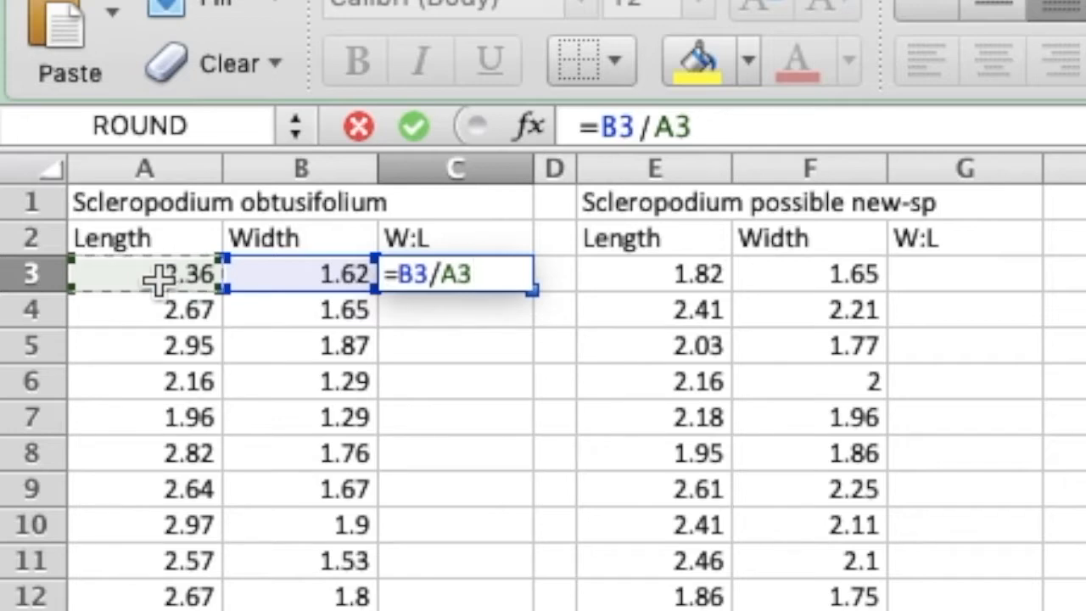
key(Return)
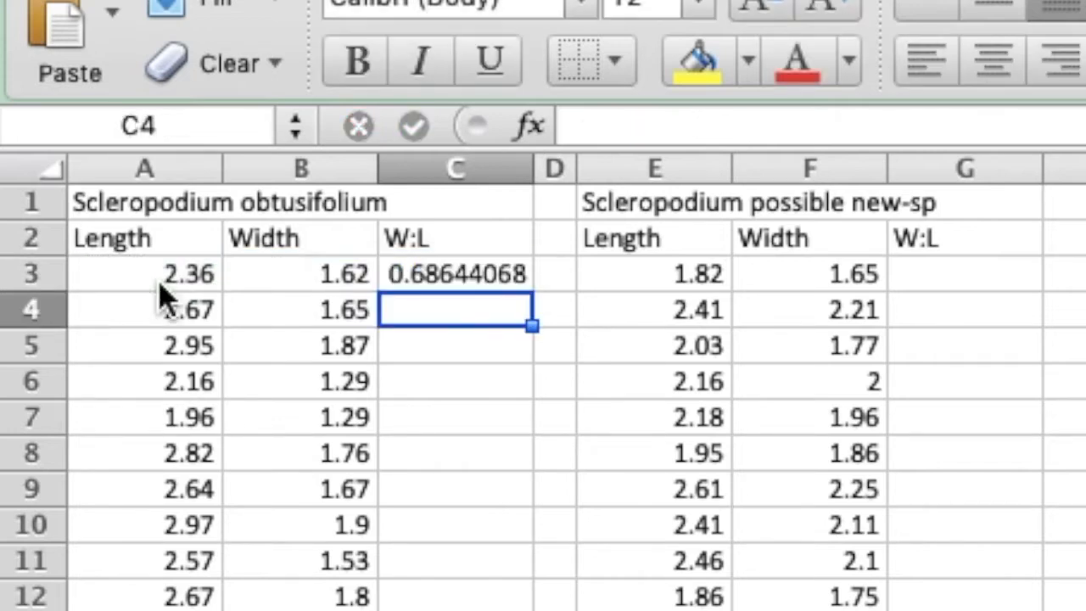
Copy the ratio formula from C3 into C4:C17 and into G3:G17 for the possible new species.
click(466, 265)
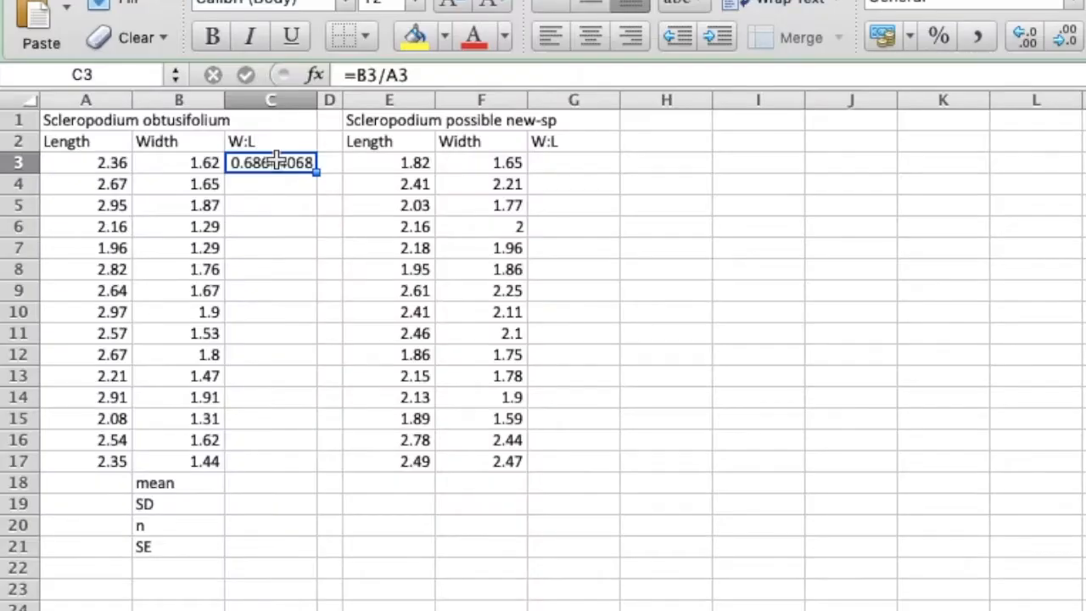
key(super+c)
drag(266, 186, 259, 456)
key(super+v)
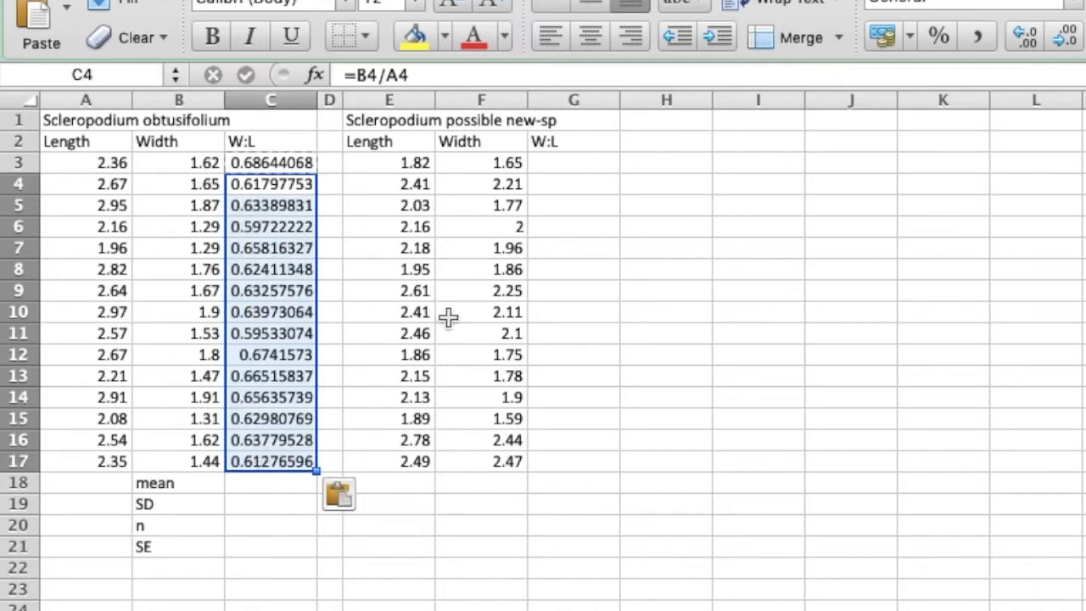
drag(575, 169, 572, 469)
key(super+v)
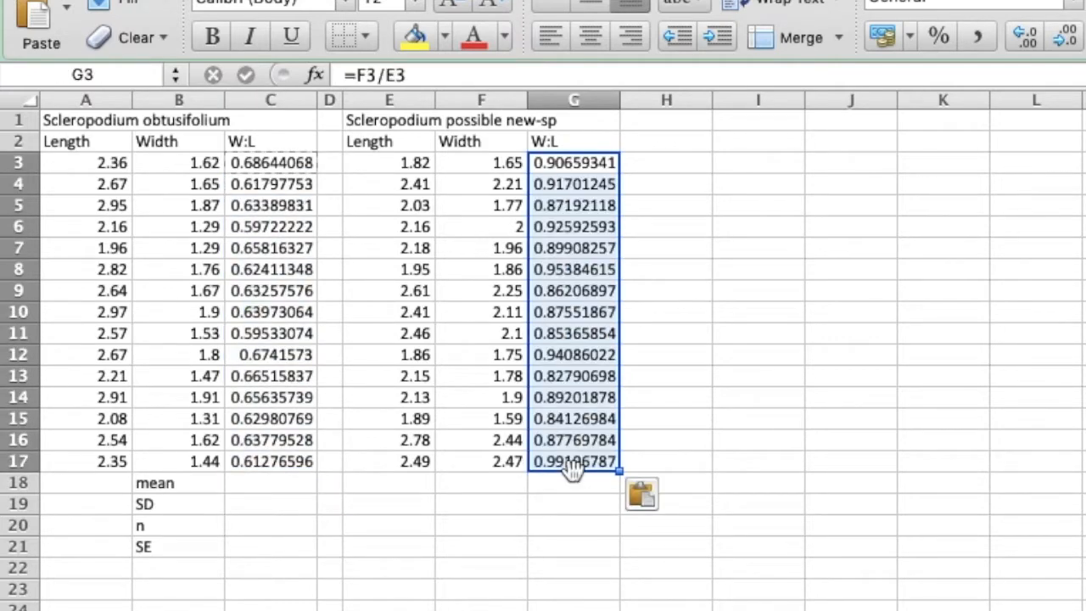
Check which cells the copied ratio formula in G17 refers to.
click(540, 589)
click(579, 465)
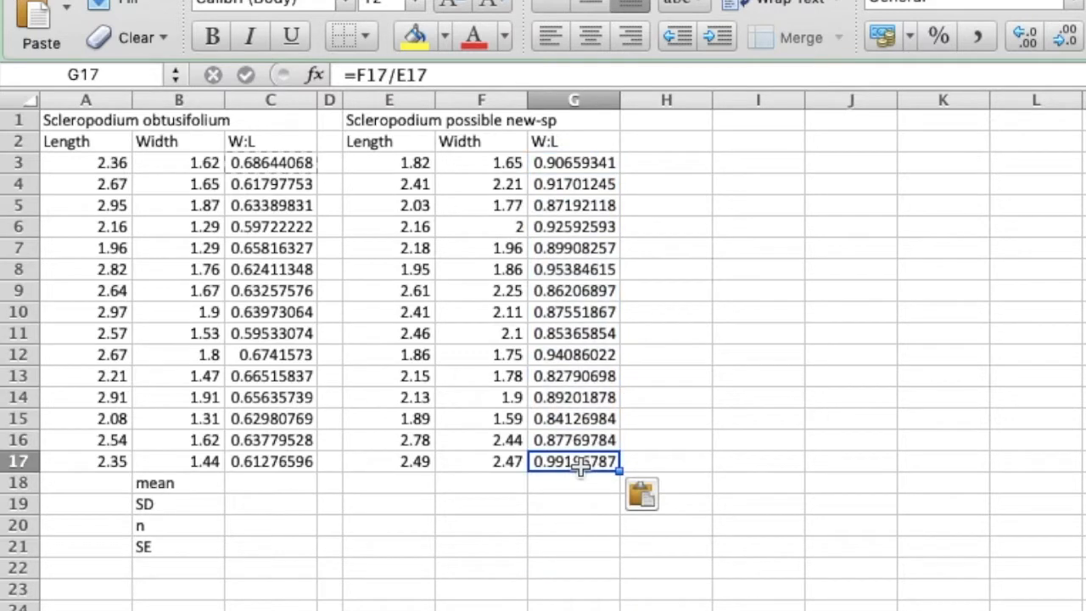
click(477, 72)
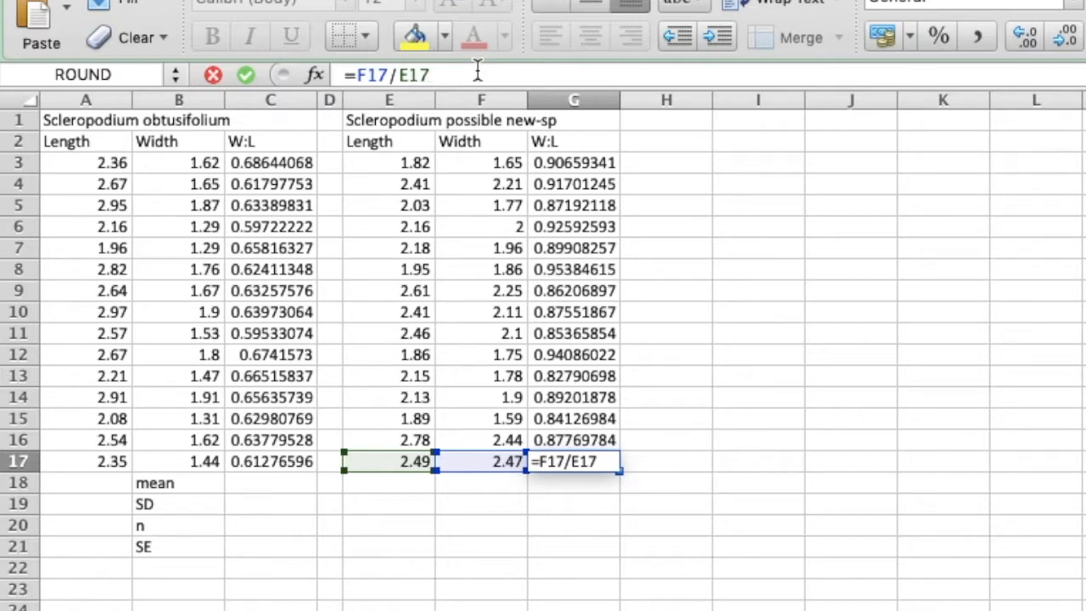
key(Return)
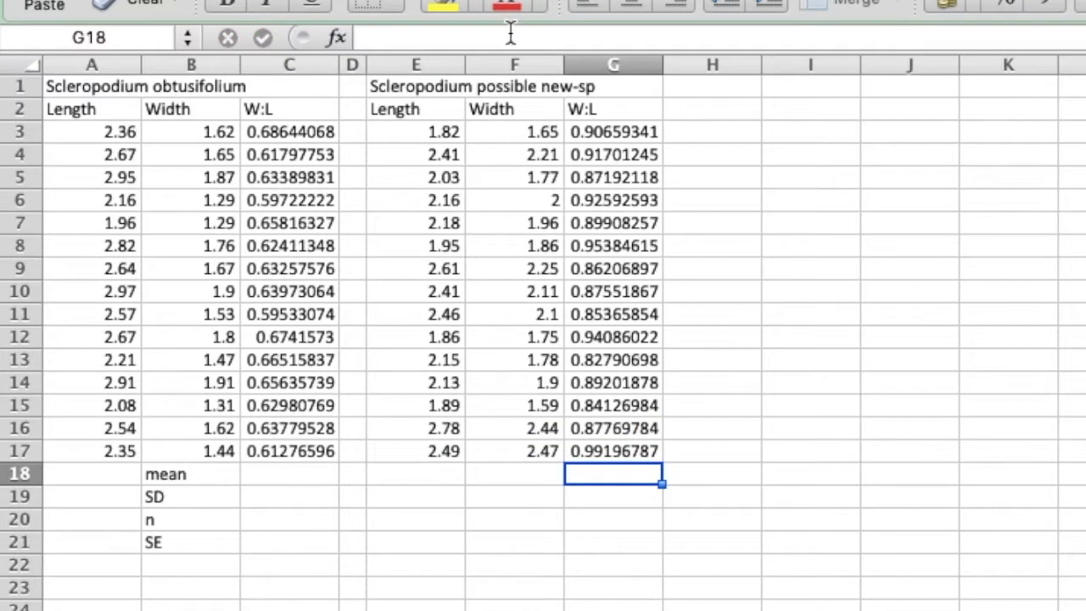
Calculate the mean W:L ratio of Scleropodium obtusifolium in C18 with =average(C3:C17).
key(Left)
key(Left)
key(Left)
key(Left)
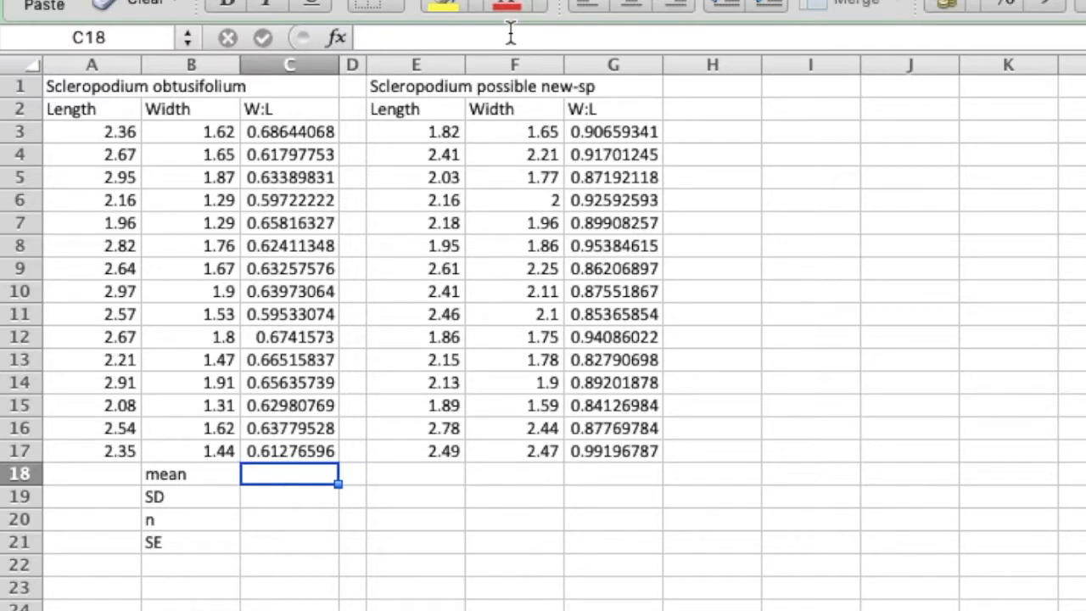
text(=)
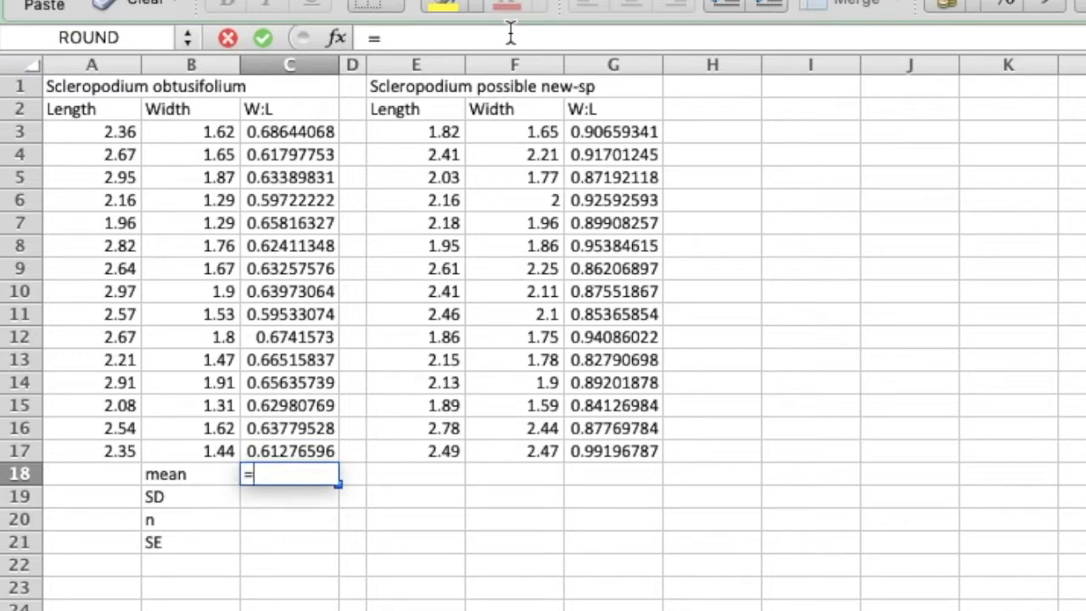
text(average()
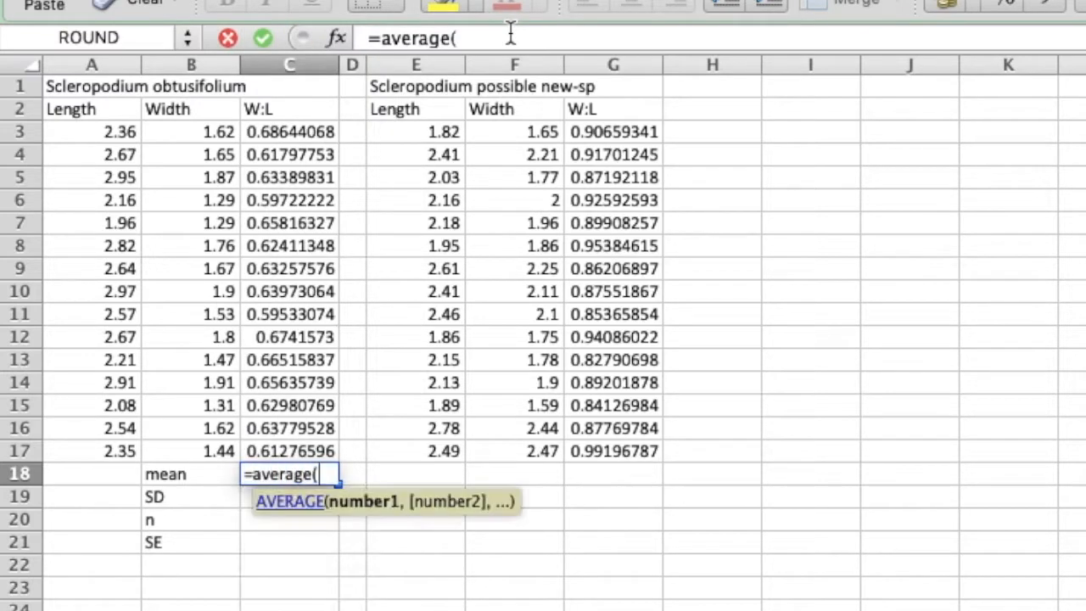
drag(274, 131, 248, 448)
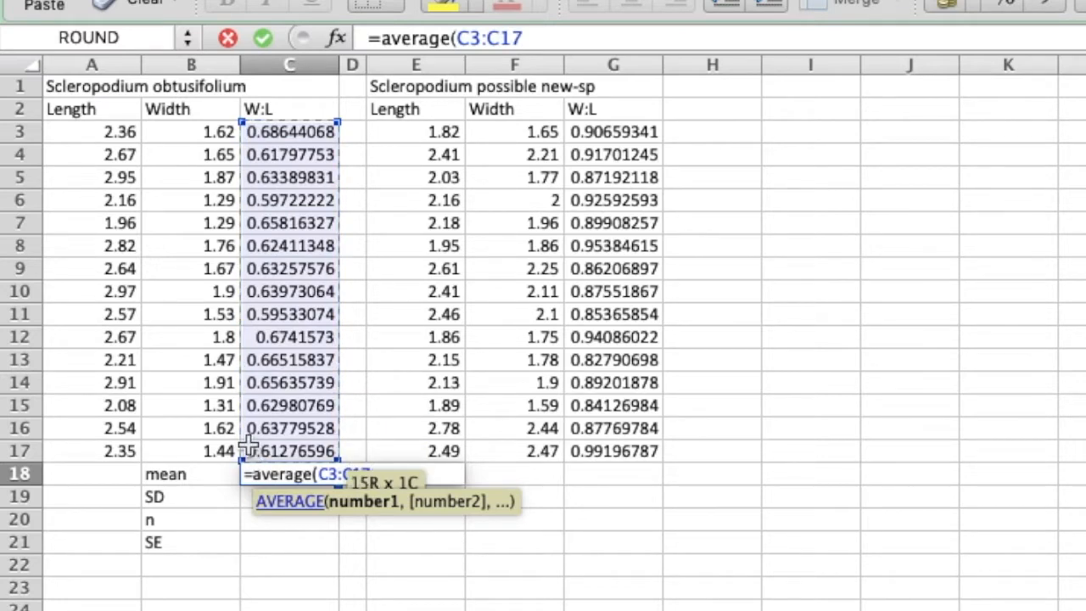
text())
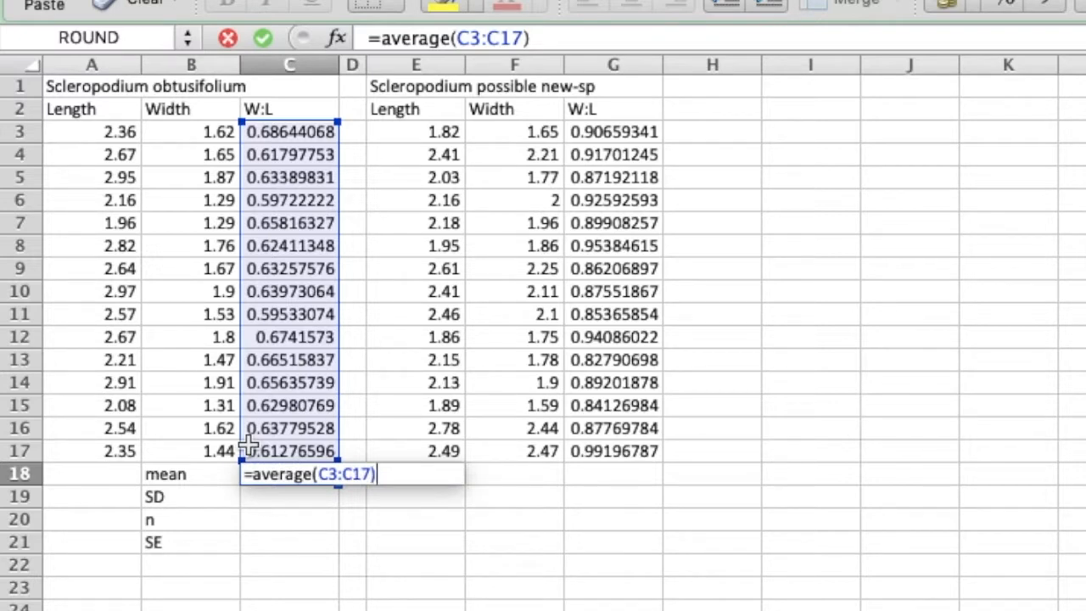
key(Return)
key(Up)
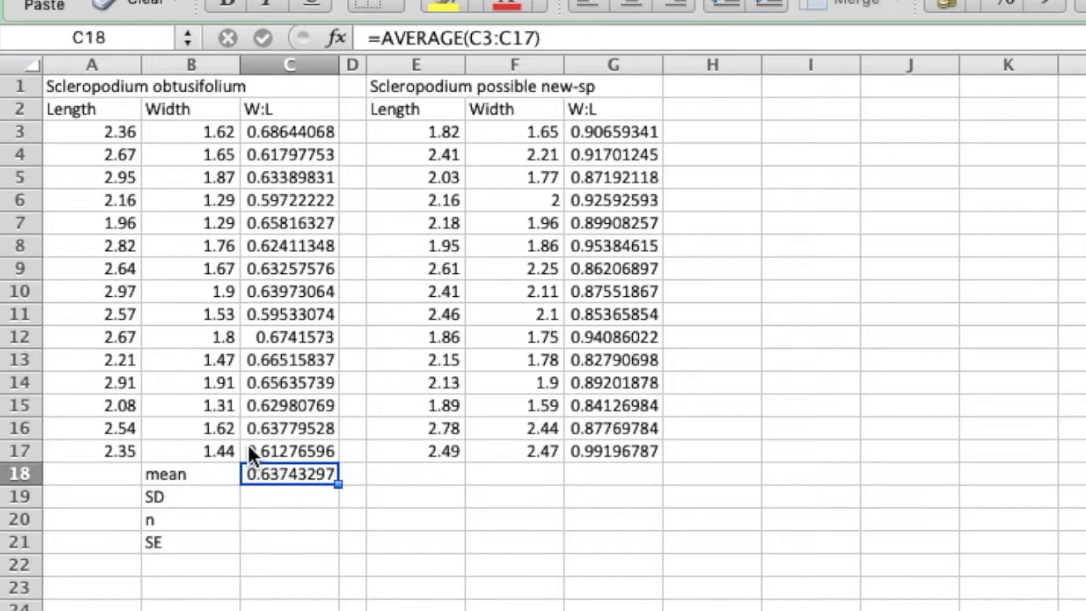
Calculate the standard deviation of the Scleropodium obtusifolium ratios in C19 with =stdev(C3:C17).
click(279, 502)
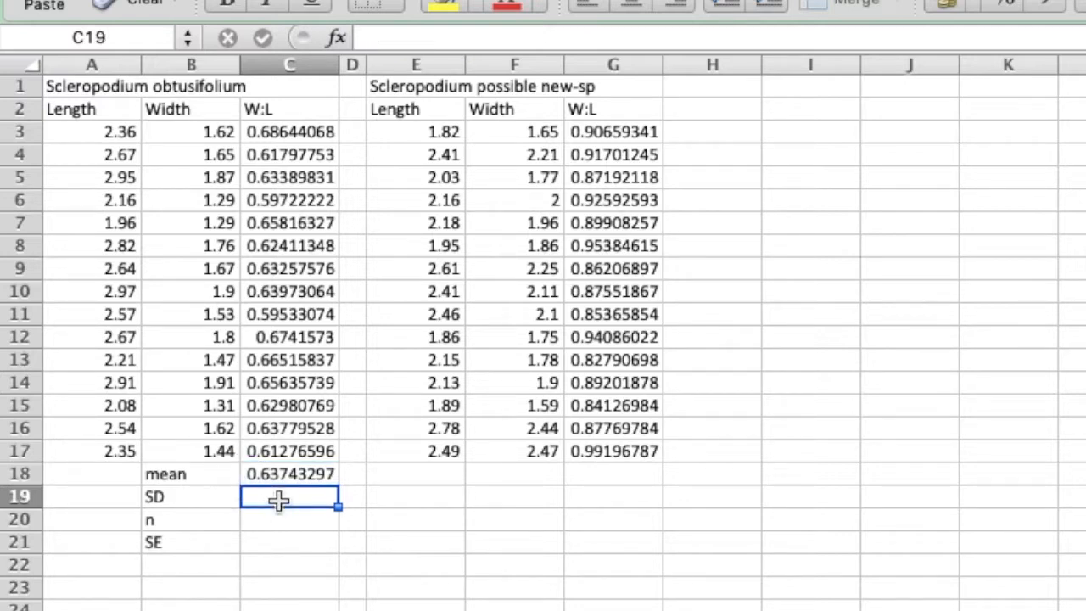
text(=)
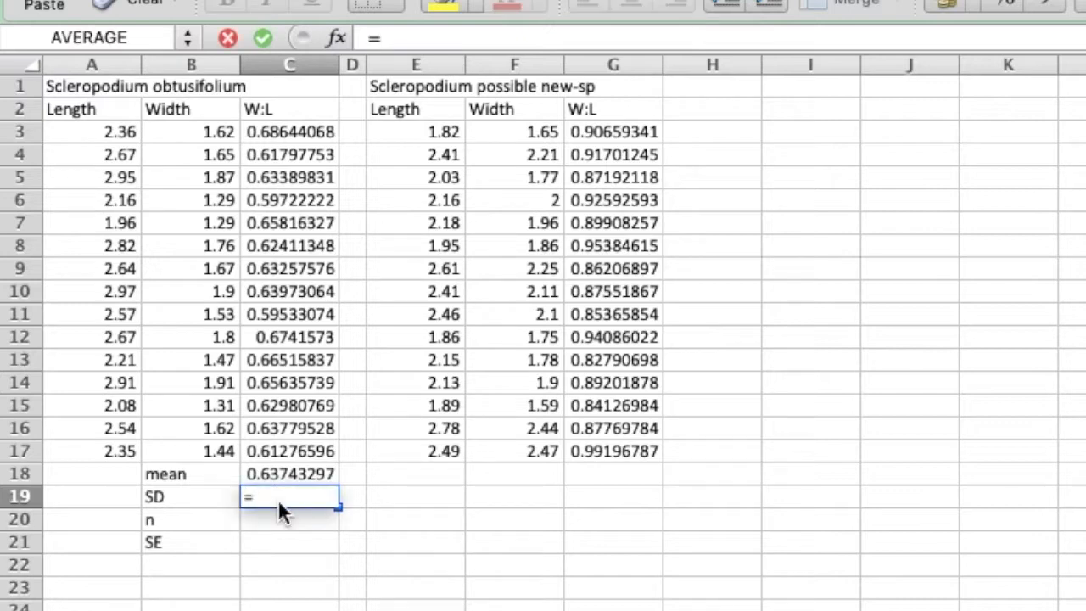
text(s)
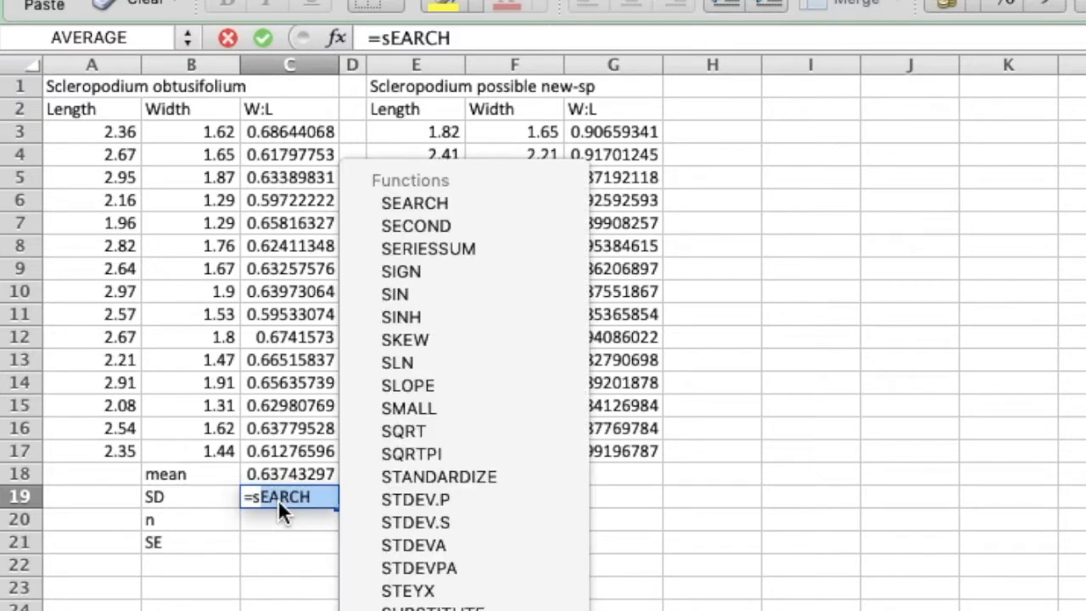
text(tdev()
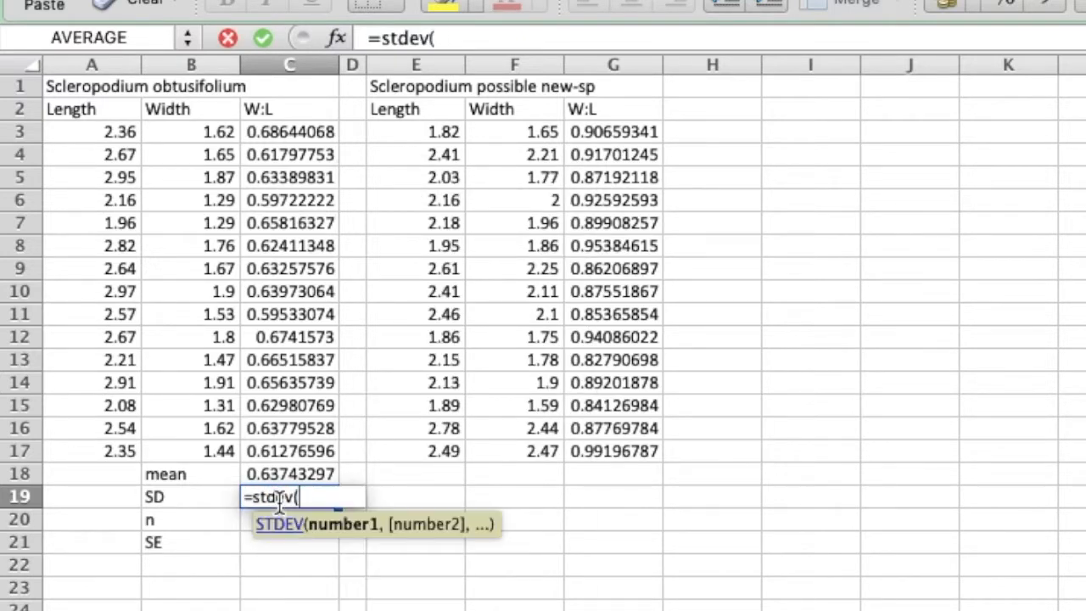
drag(284, 133, 302, 449)
text())
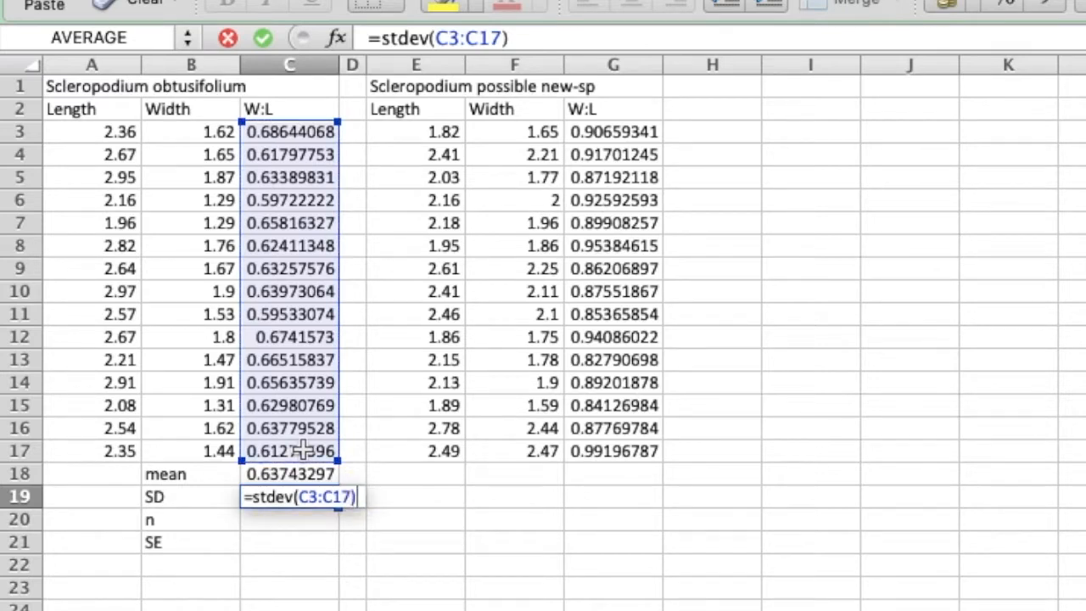
key(Return)
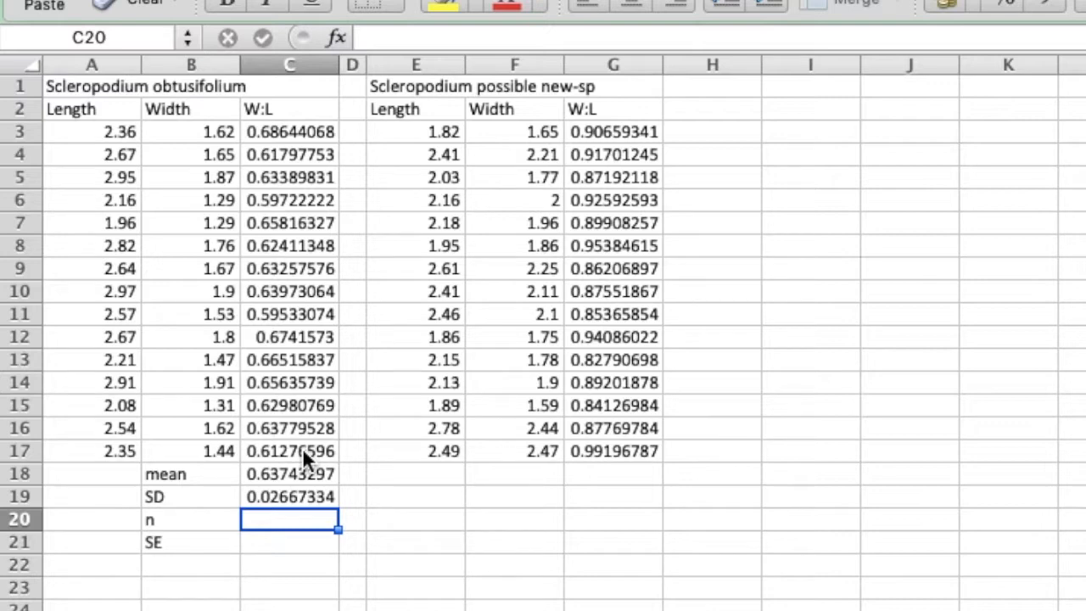
Calculate the sample size n in C20 by counting the ratios in C3:C17 with the COUNT function.
text(=cou)
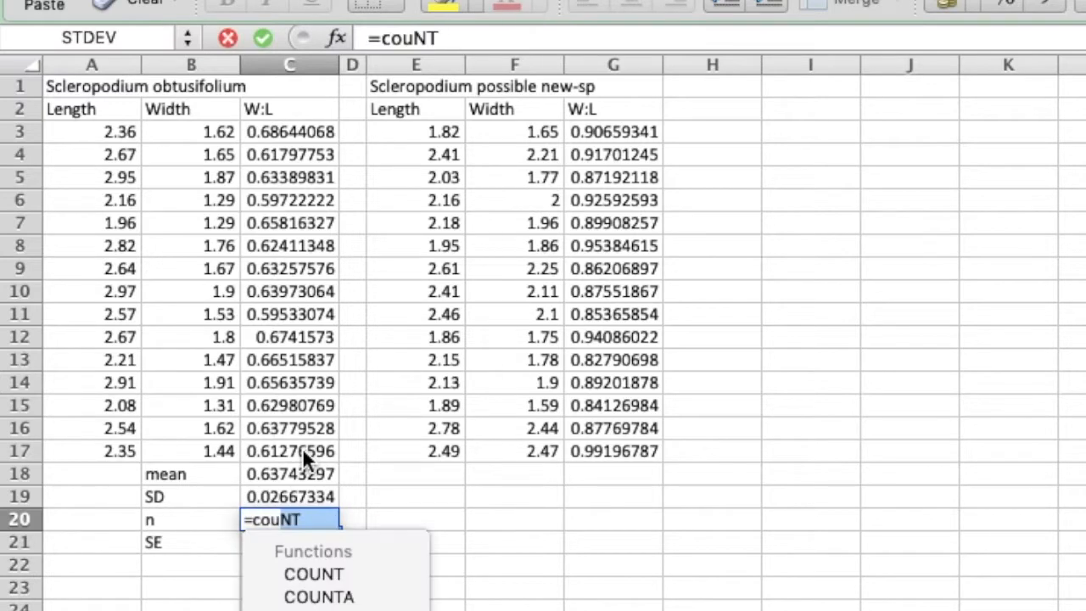
text(nt()
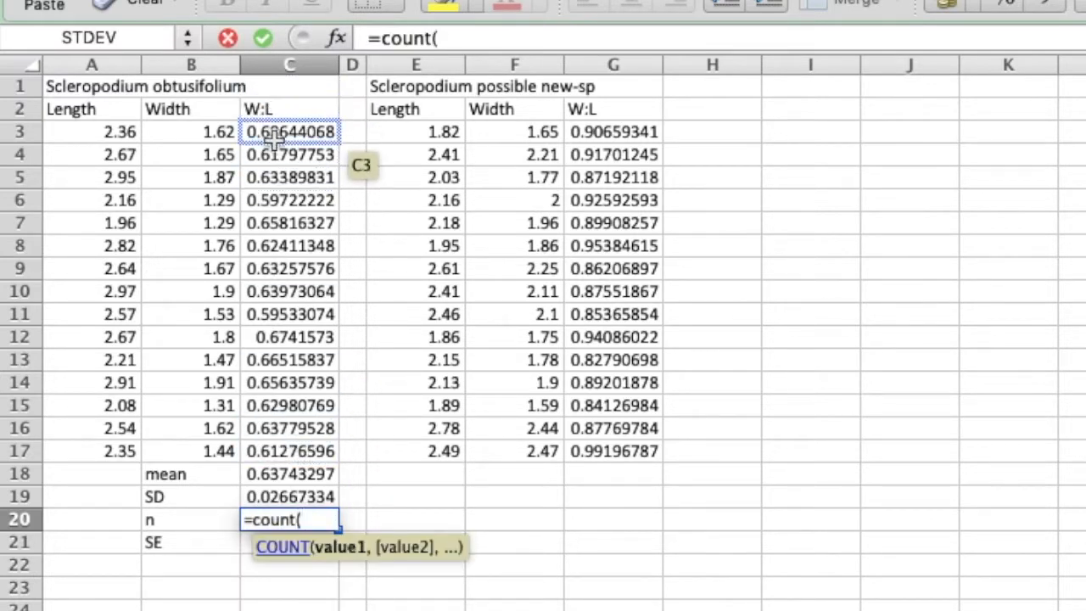
drag(275, 136, 298, 447)
text())
key(Return)
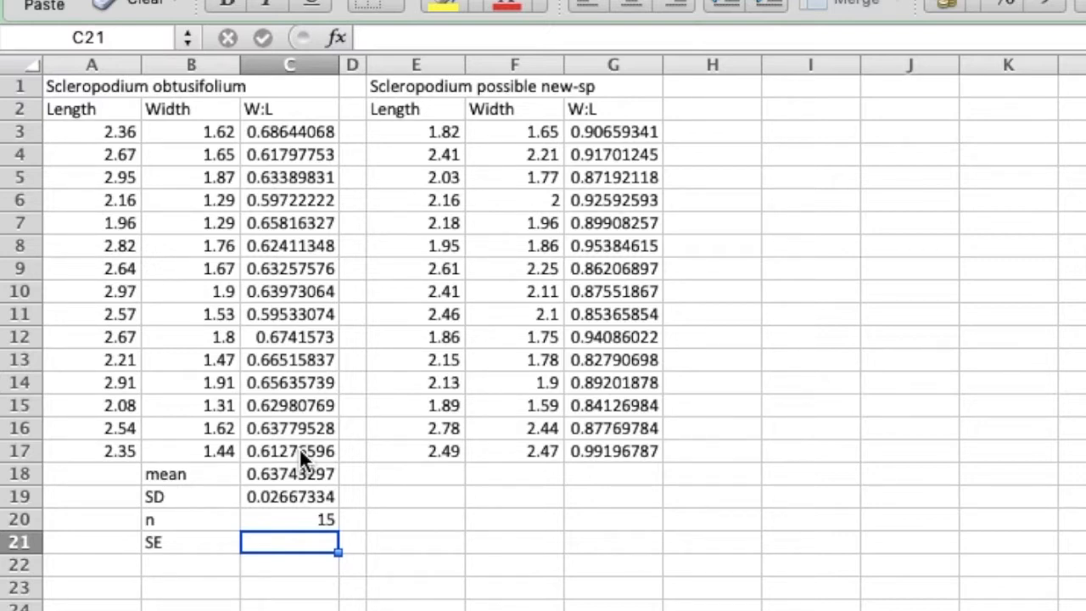
Calculate the standard error in C21 with =C19/sqrt(C20).
text(=)
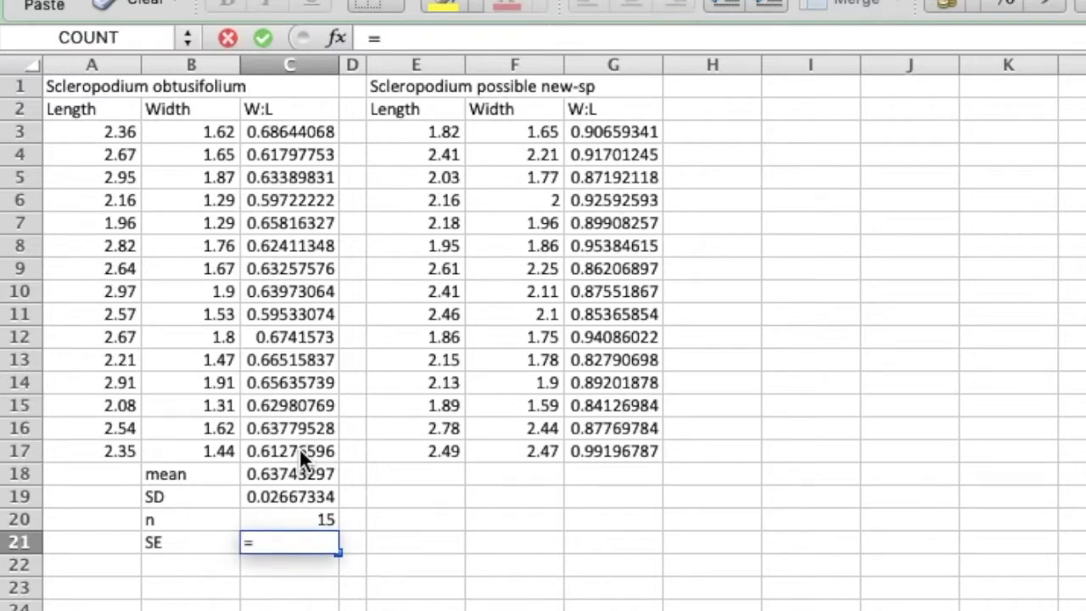
click(283, 497)
text(/sqrt()
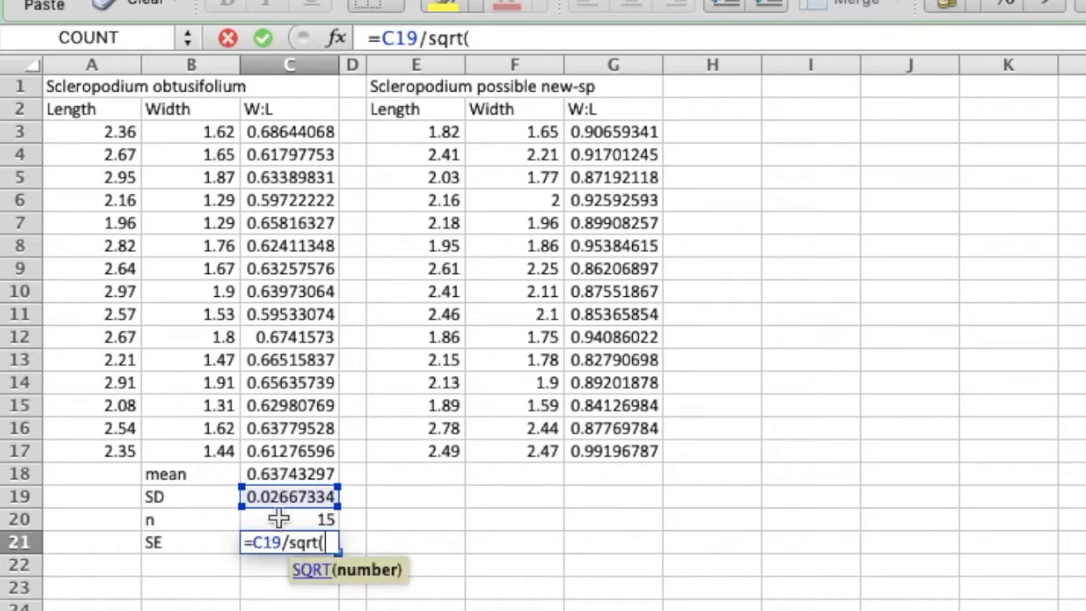
click(280, 519)
text())
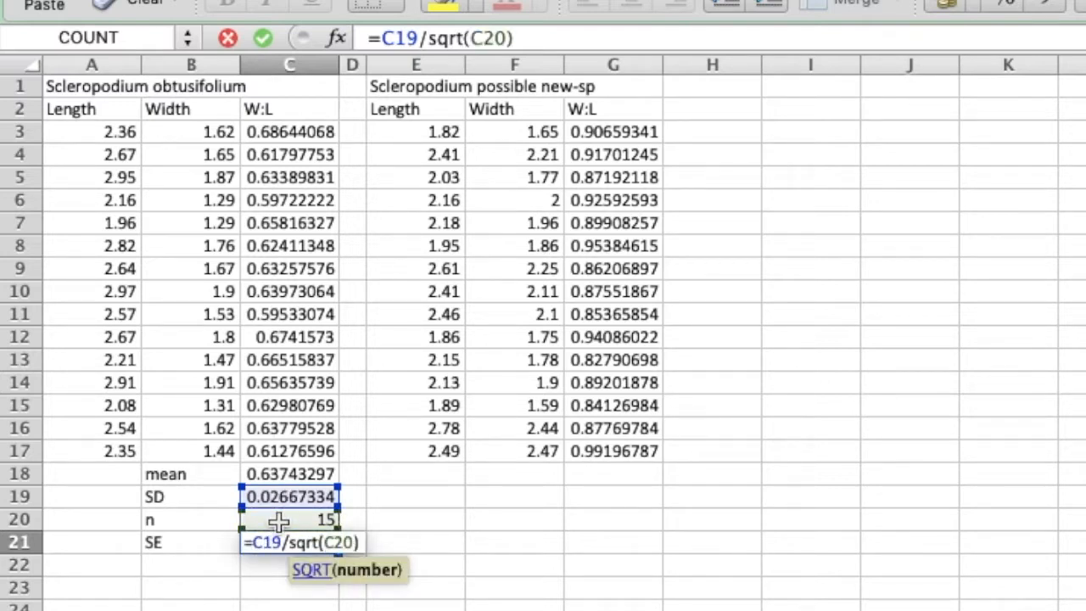
key(Return)
Copy the mean, SD, n and SE formulas from C18:C21 to the possible new species' W:L column, starting at G18.
drag(289, 473, 286, 533)
key(super+c)
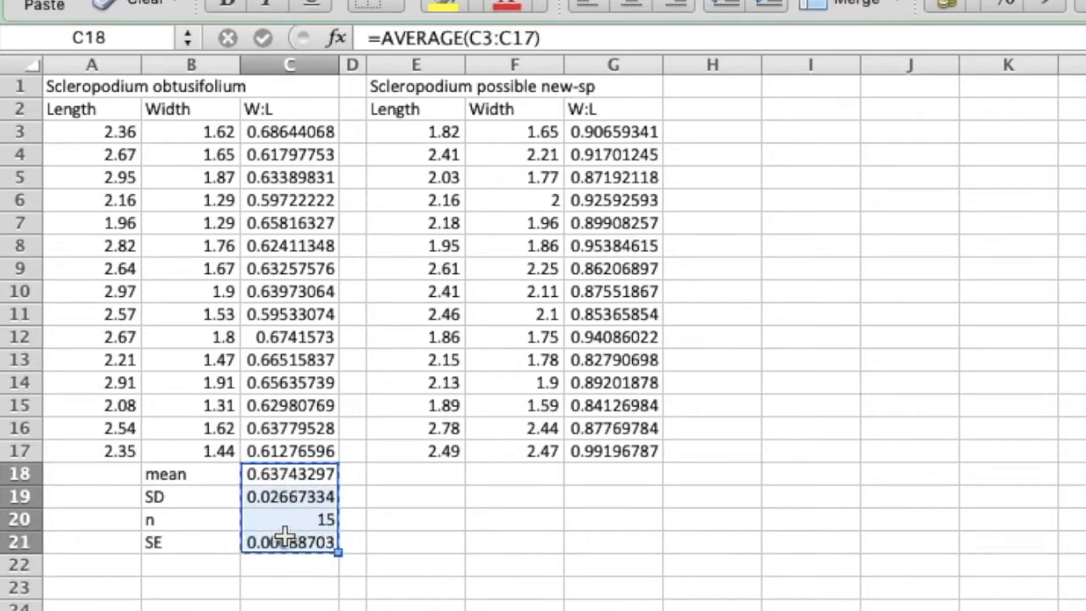
click(599, 474)
key(super+v)
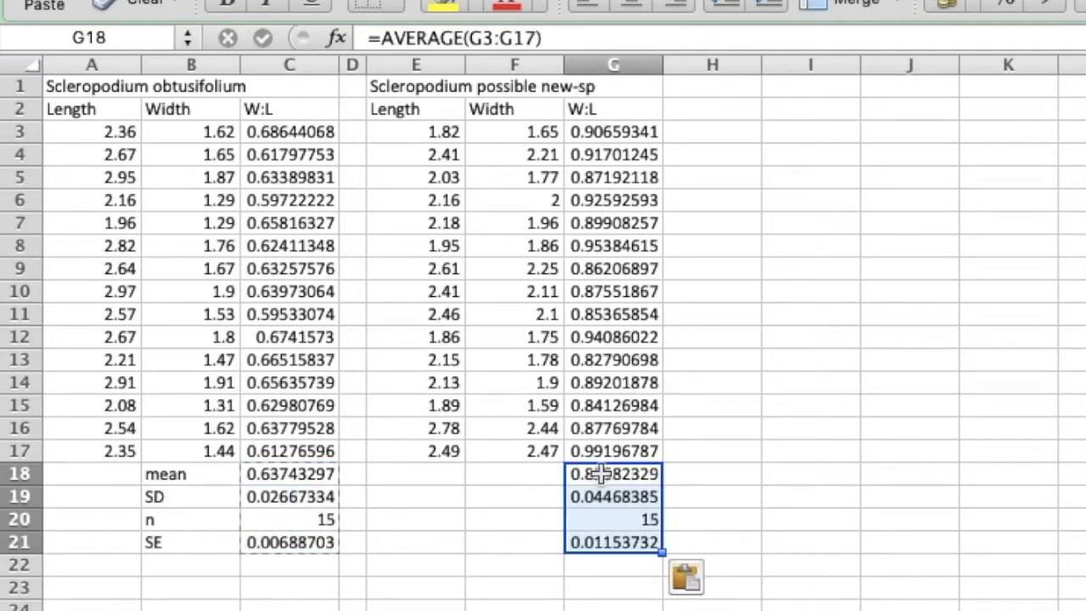
Check the cell references of the copied standard error formula in G21 and the mean formula in G18.
click(624, 545)
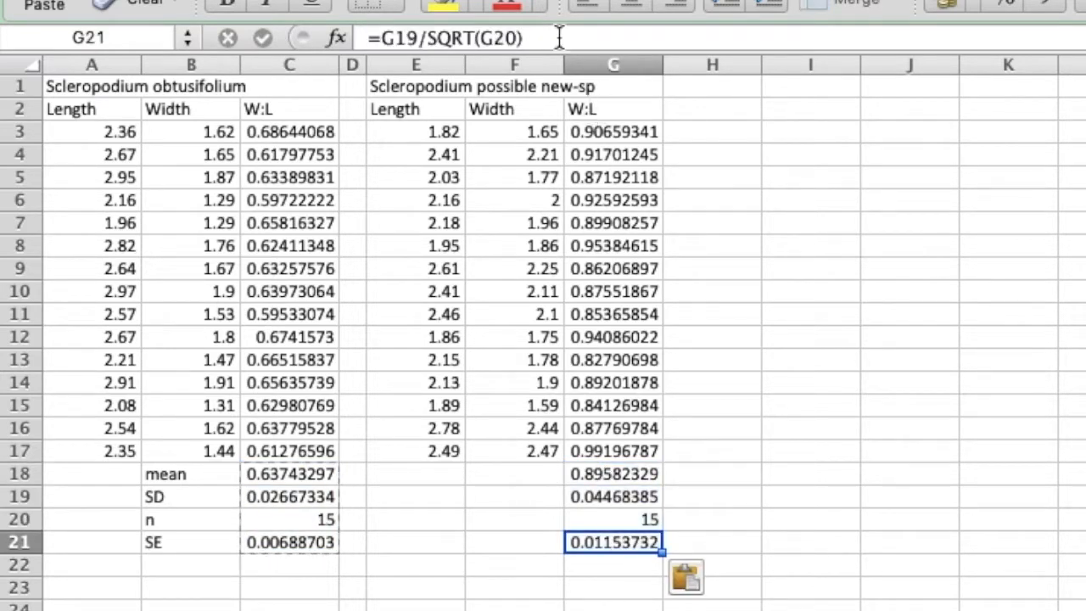
click(536, 35)
key(Return)
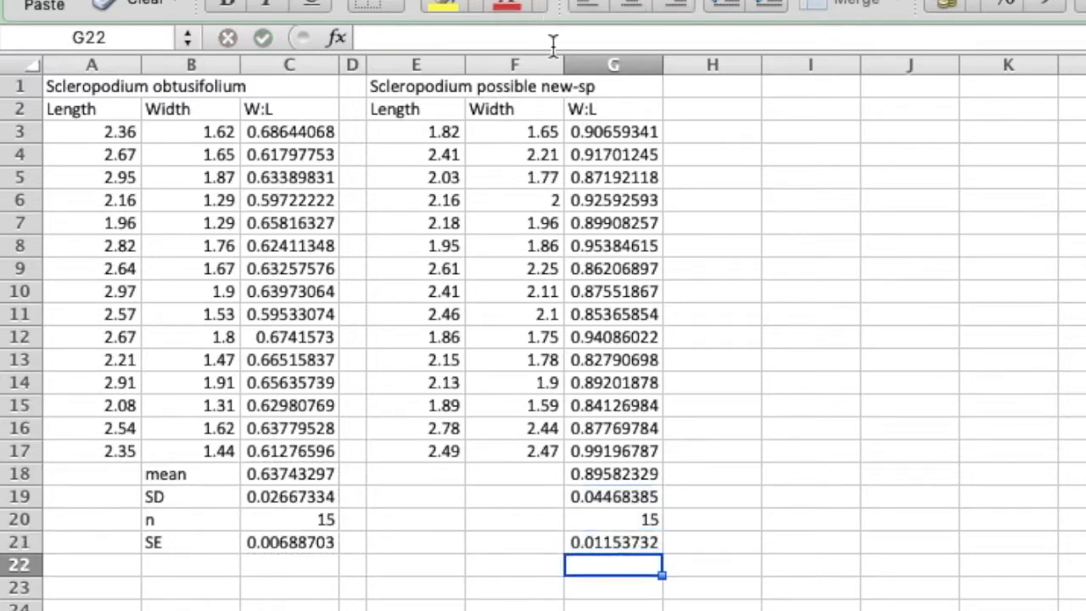
click(616, 473)
click(597, 38)
key(Return)
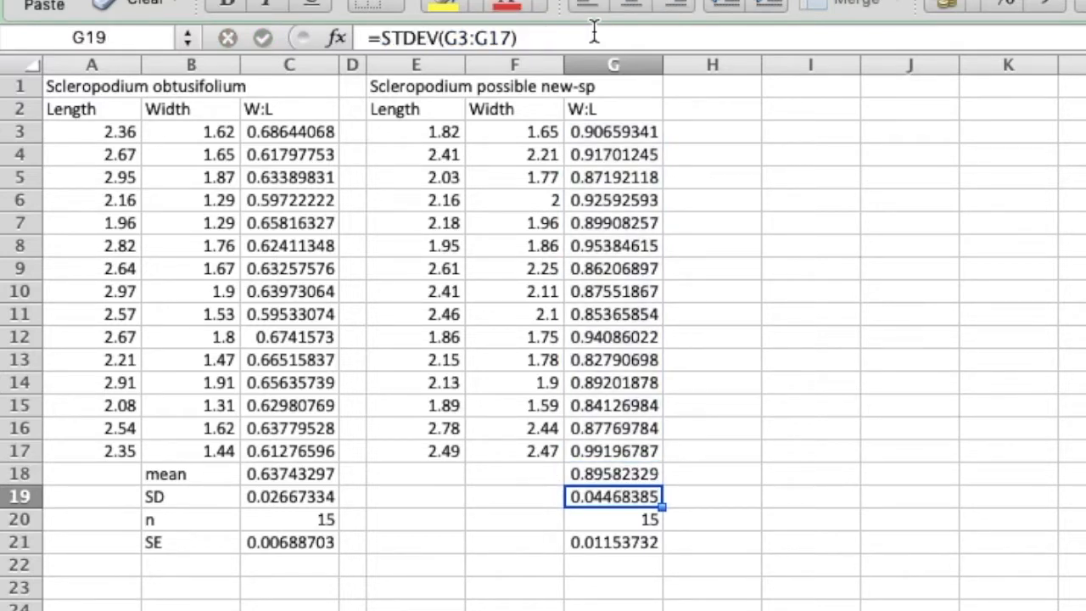
Check the cell references of the copied SD, n and SE formulas in G19:G21.
key(Return)
key(Return)
key(Return)
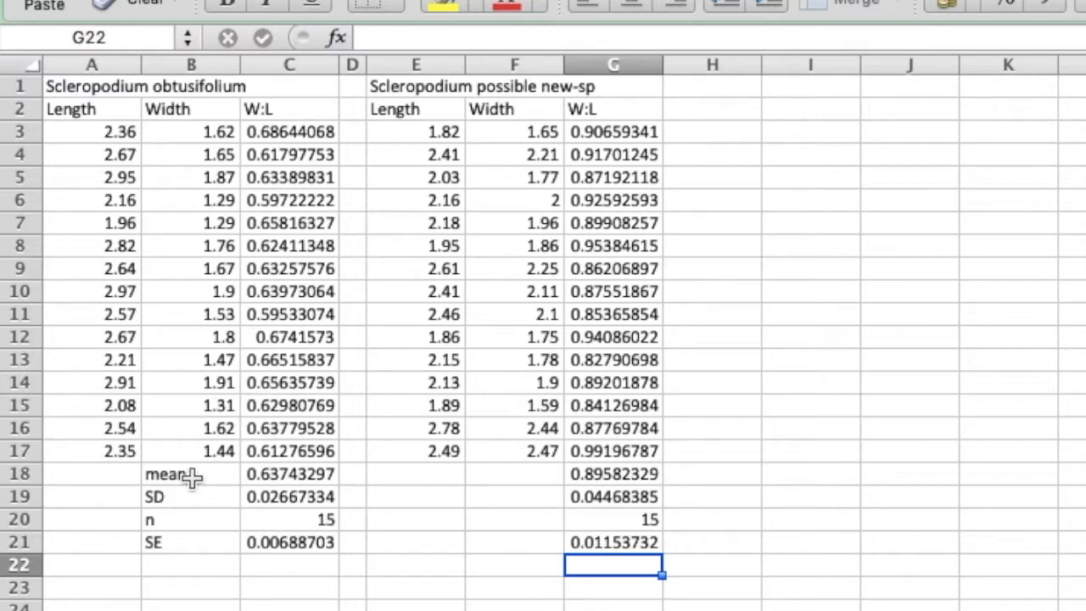
Copy the summary statistics in B18:G21 and paste them as transposed values starting at H24.
drag(192, 478, 605, 541)
key(super+c)
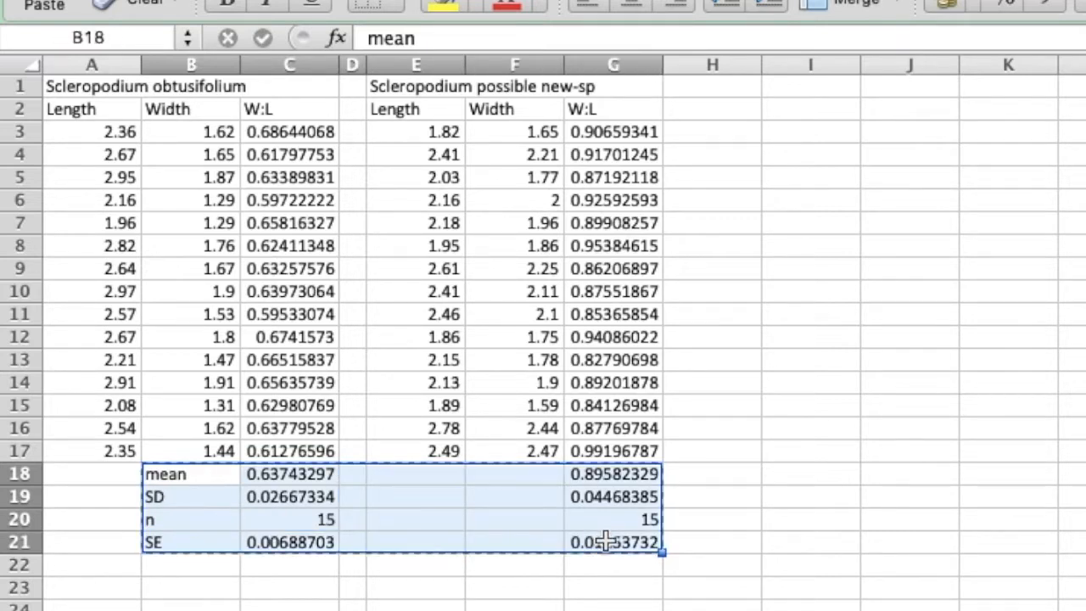
scroll(605, 540, down, 1)
scroll(605, 541, down, 3)
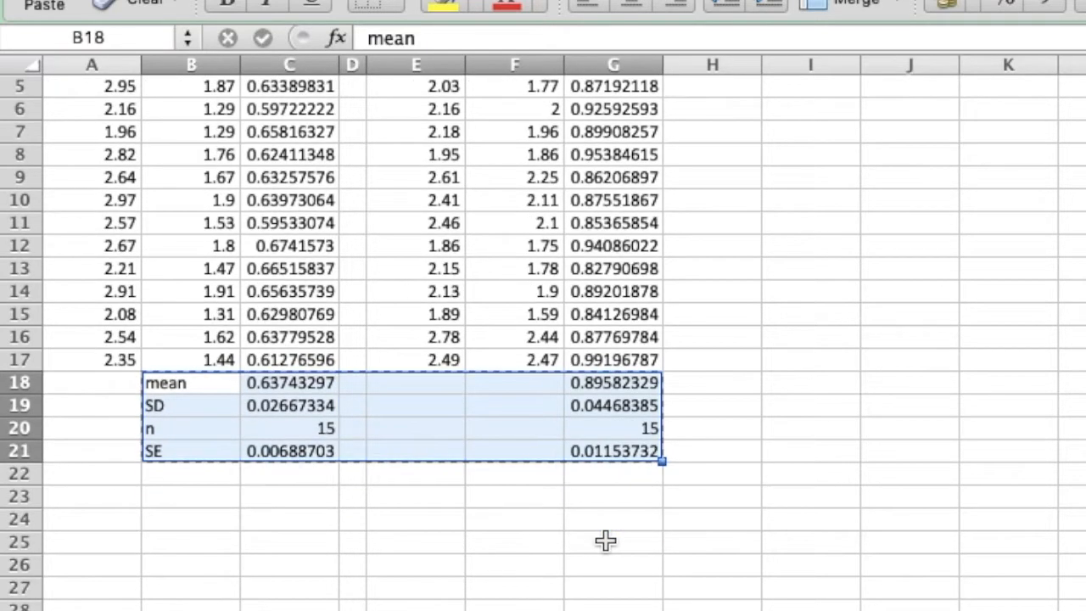
click(731, 523)
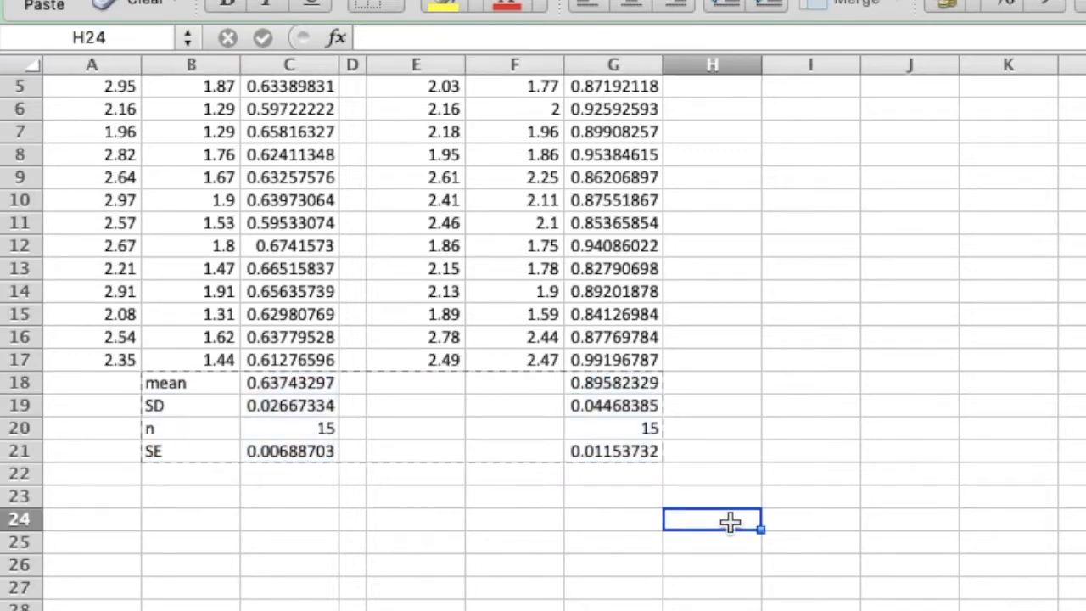
click(246, 19)
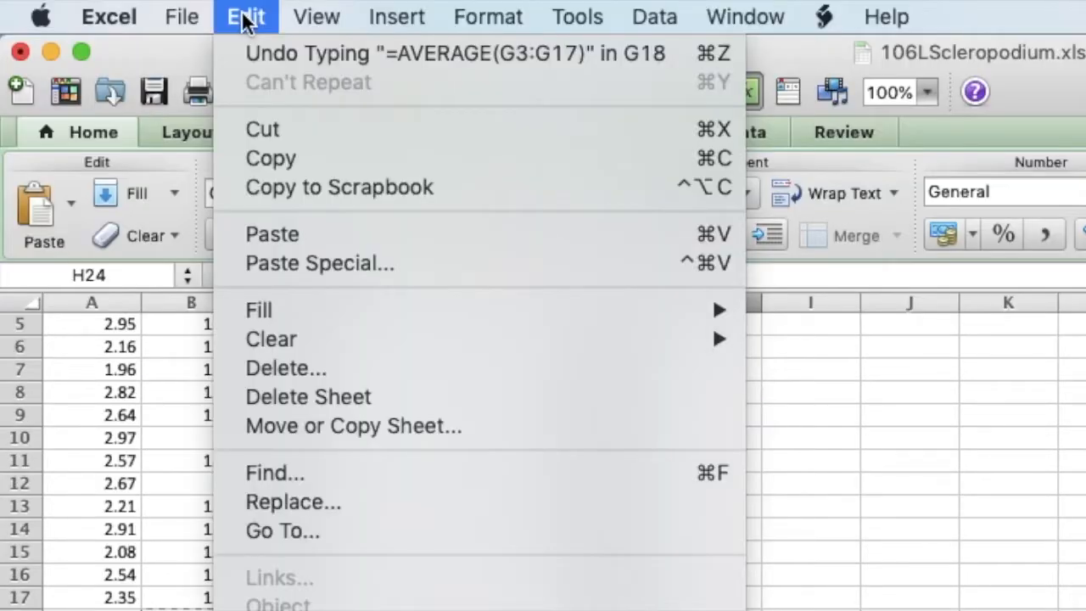
click(267, 263)
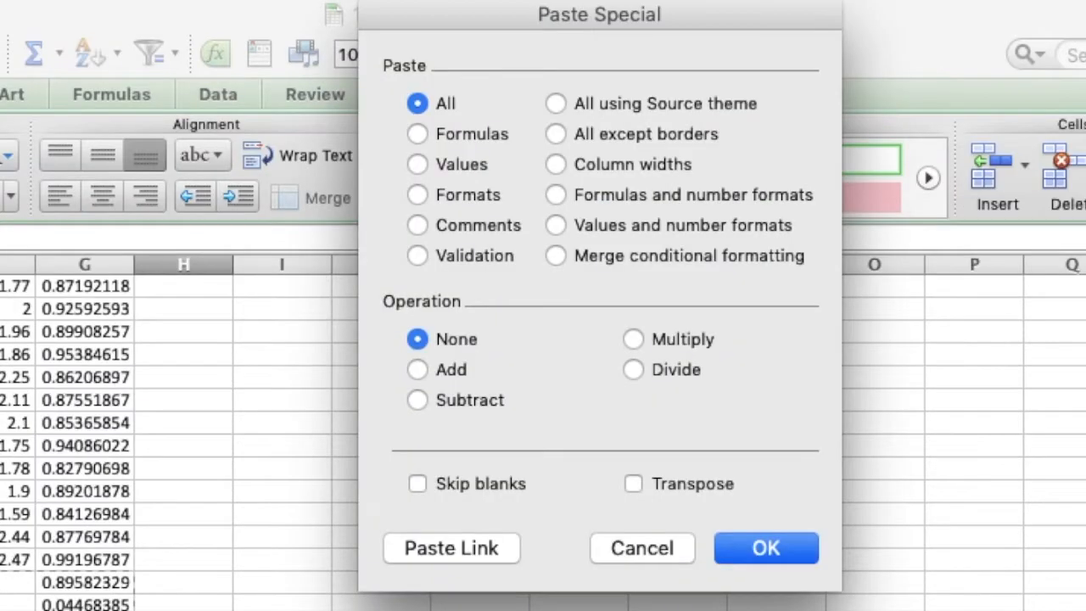
click(634, 483)
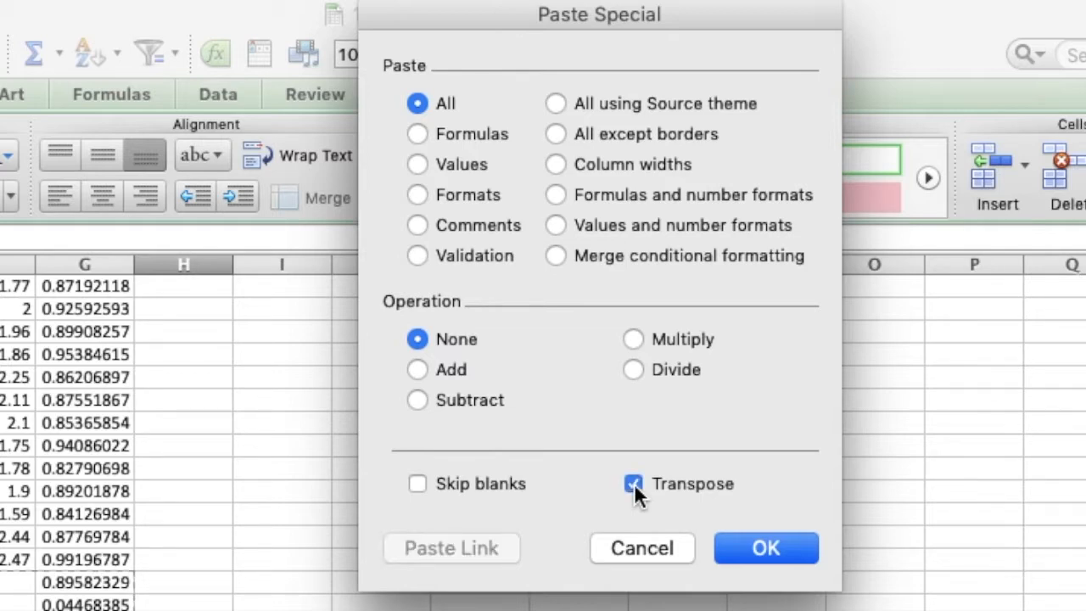
click(416, 165)
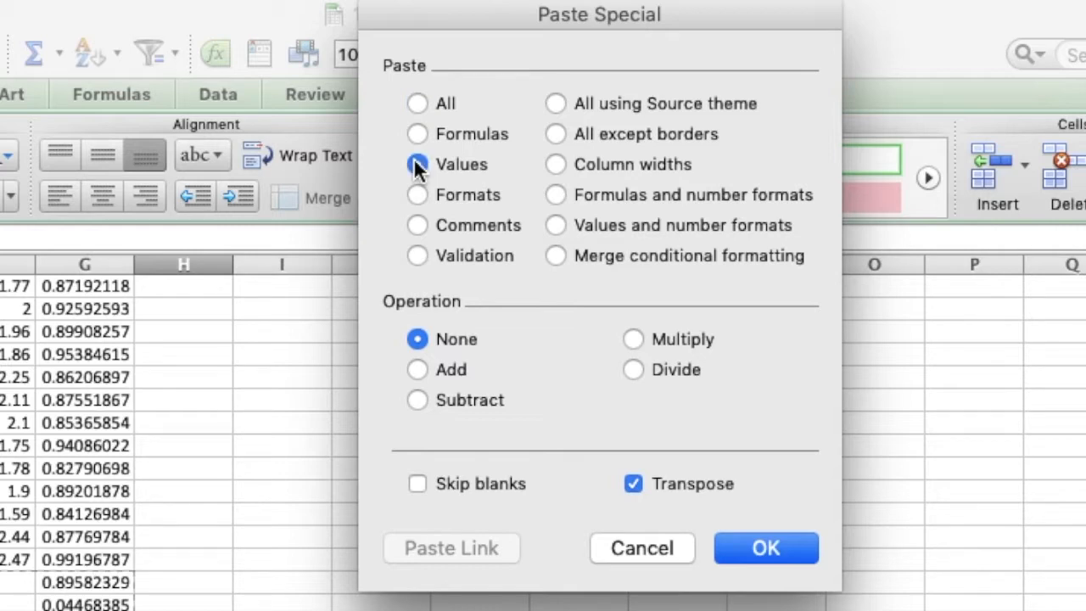
click(768, 547)
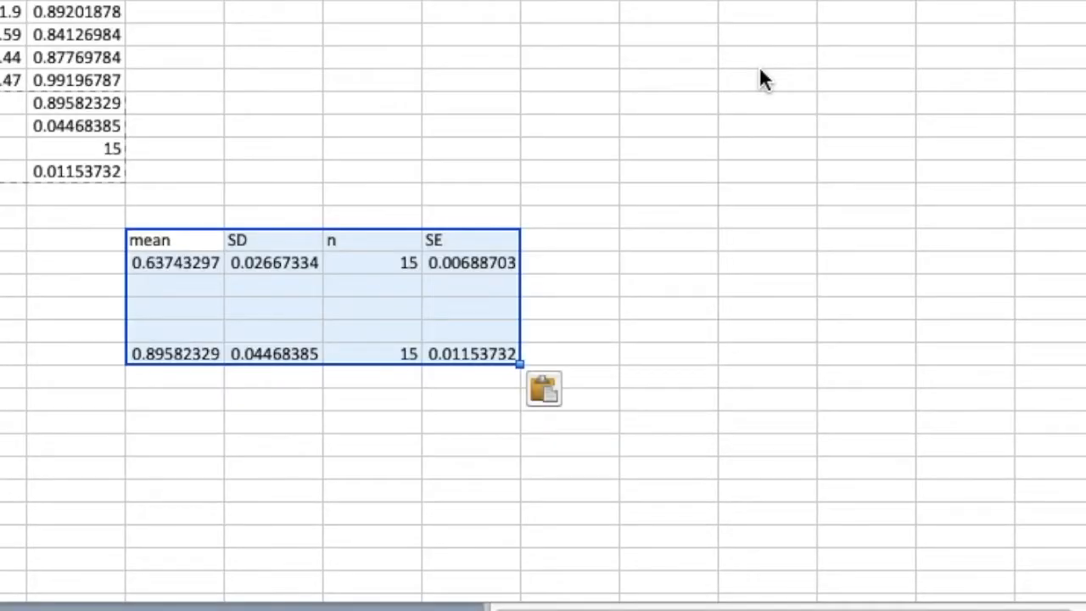
Label the two rows of pasted statistics obtusifolium in G25 and new-sp in G29.
click(102, 264)
text(obtusifolium)
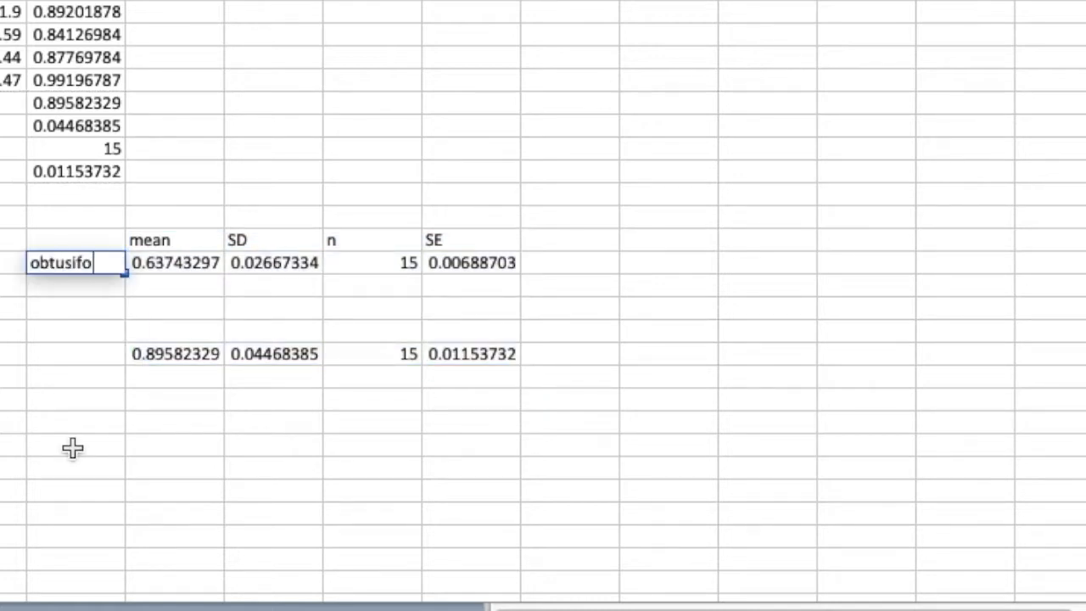
key(Return)
key(Down)
key(Down)
key(Down)
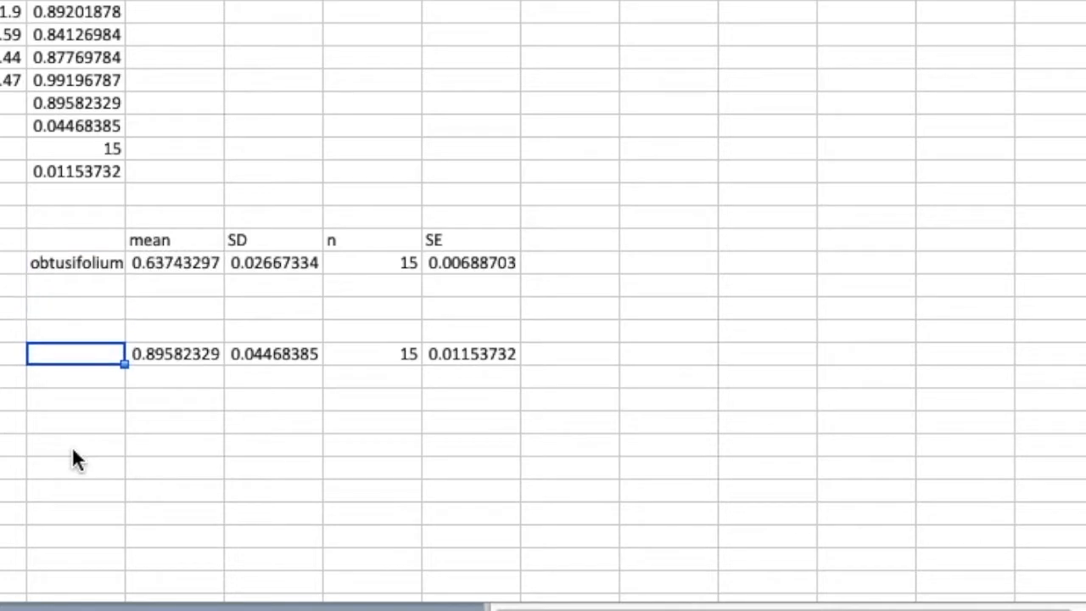
text(new-sp)
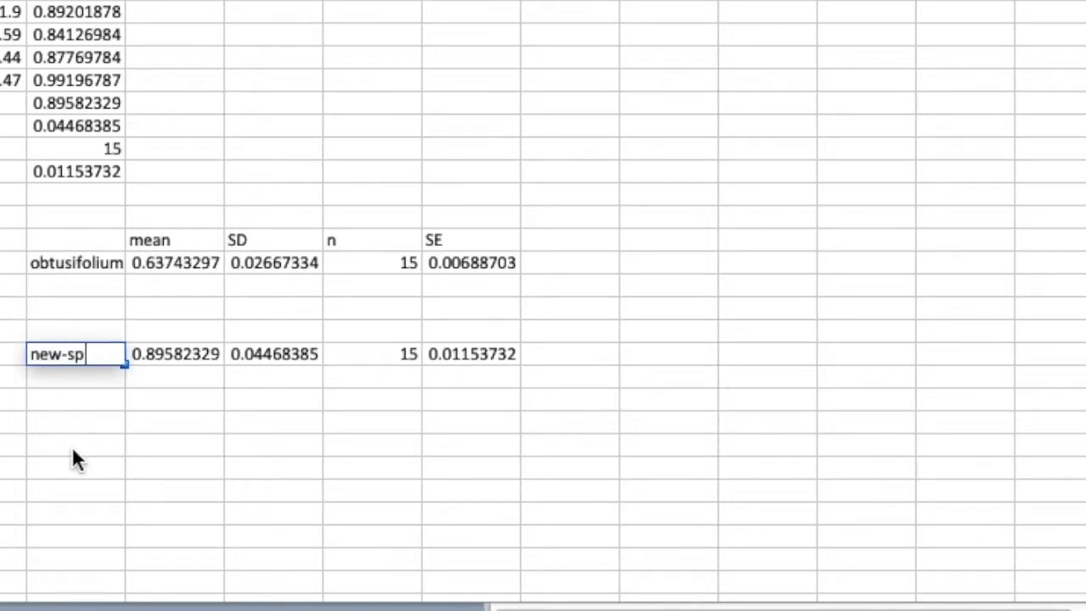
key(Return)
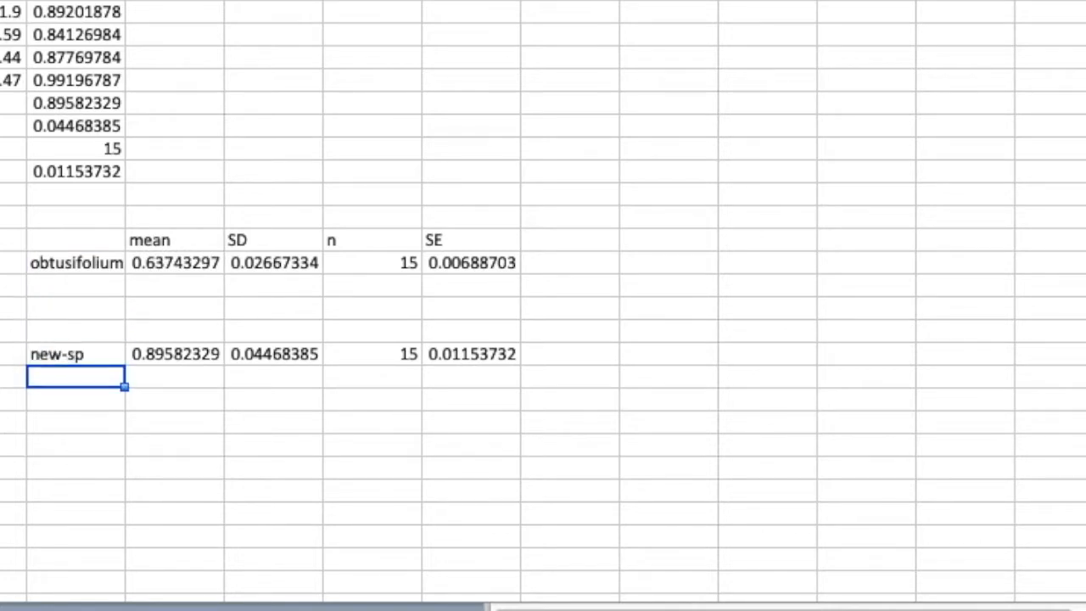
Delete the three empty rows between the obtusifolium and new-sp statistics.
drag(1, 286, 2, 331)
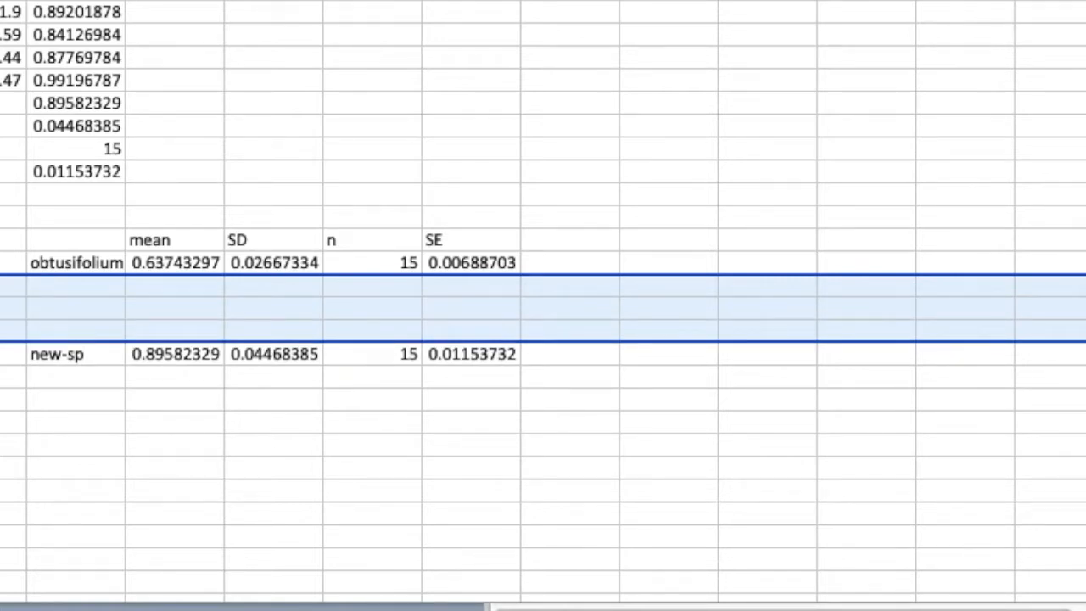
key(ctrl+minus)
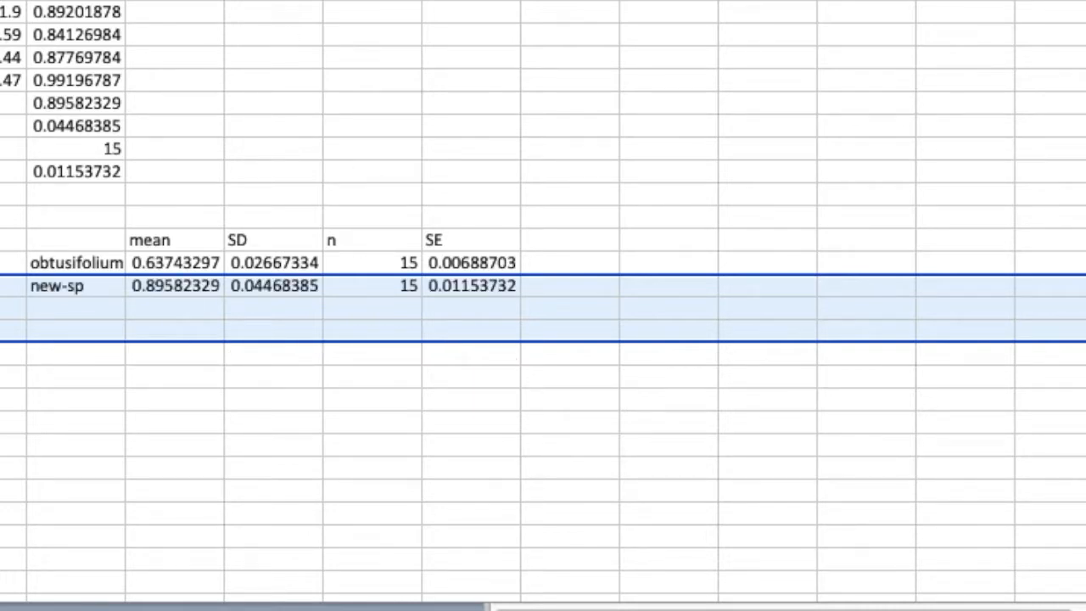
drag(273, 1, 372, 1)
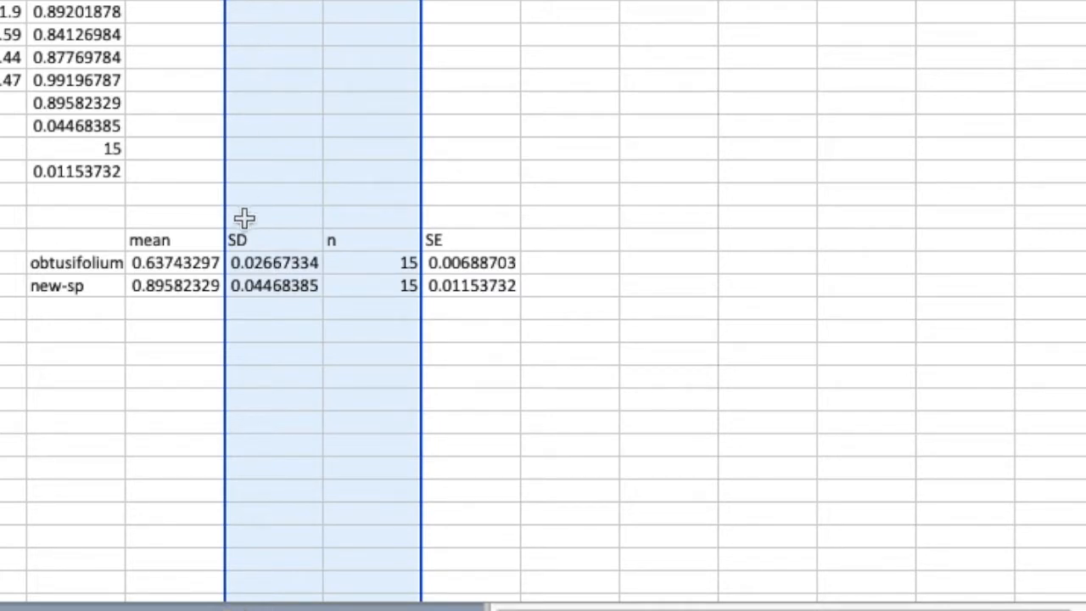
click(150, 396)
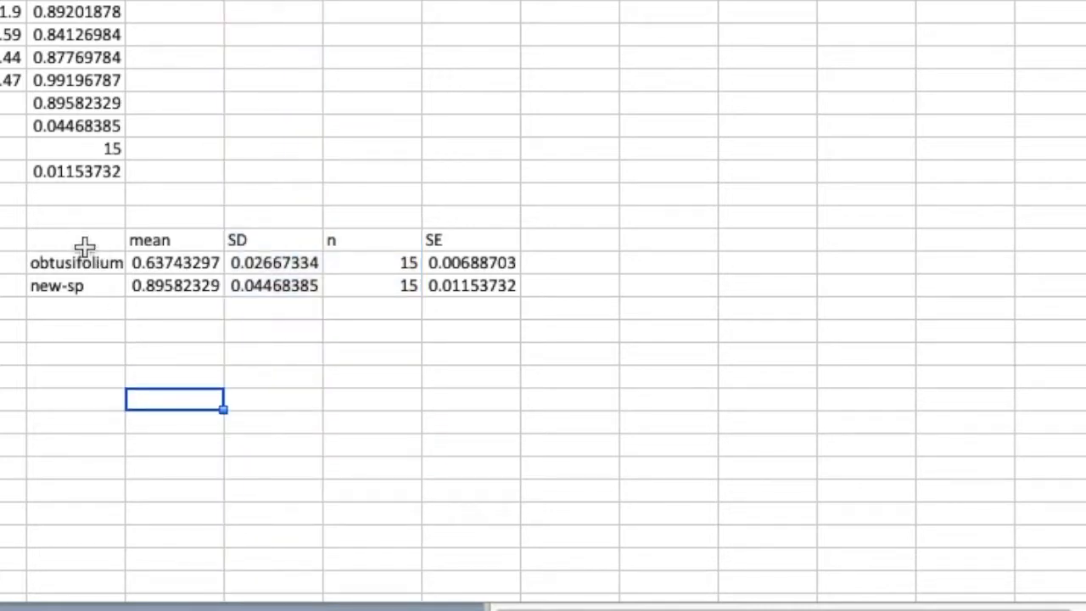
Insert a 2-D clustered column chart of the two species labels and their means in G25:H26.
drag(88, 261, 161, 286)
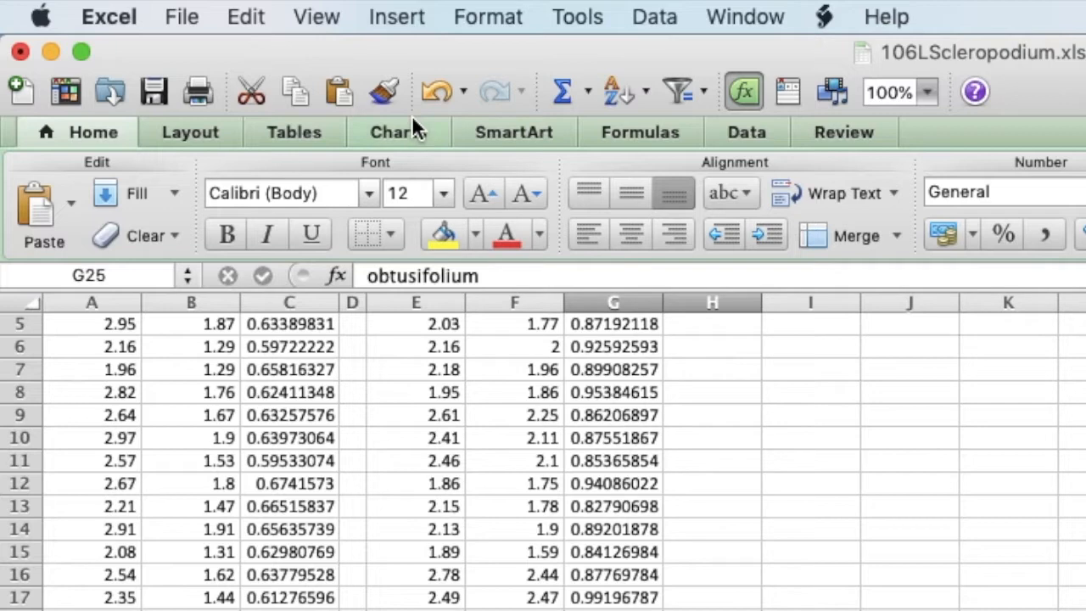
click(397, 18)
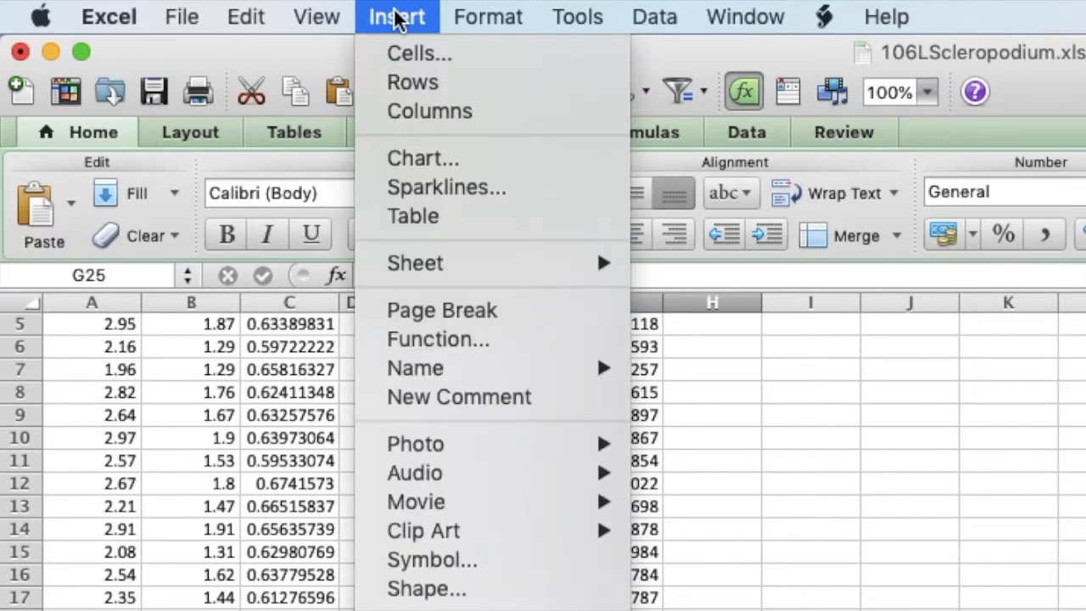
click(412, 162)
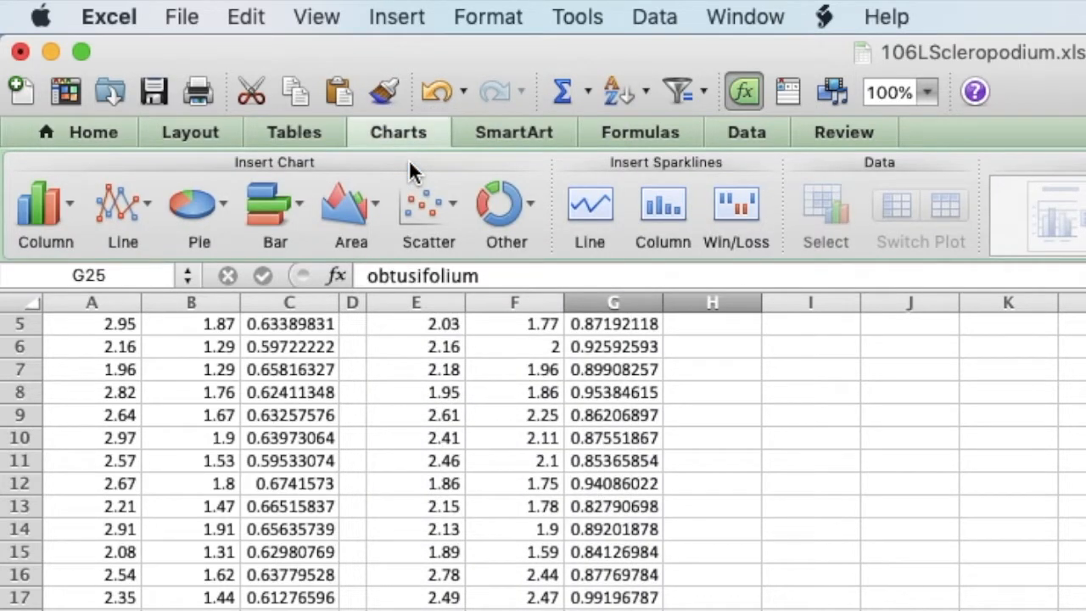
click(68, 211)
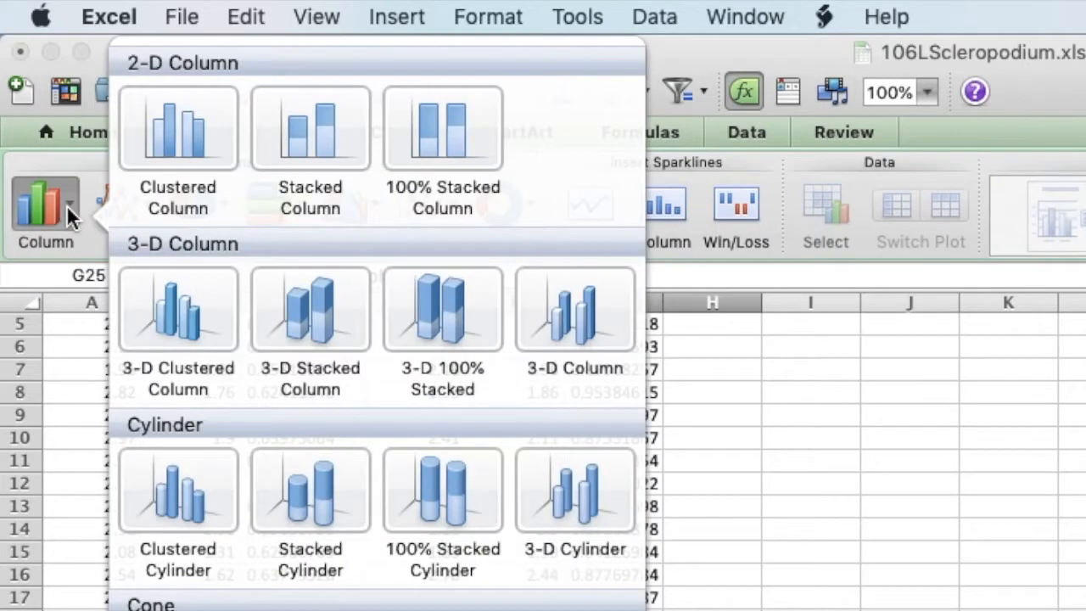
click(197, 143)
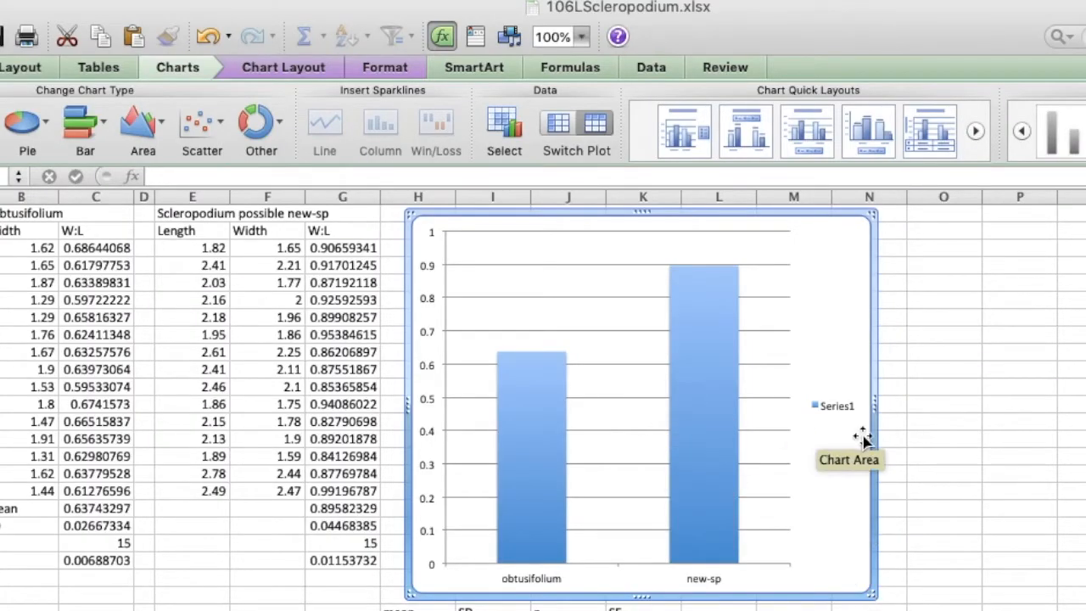
Add a rotated vertical axis title reading "width : length" to the column chart.
click(434, 406)
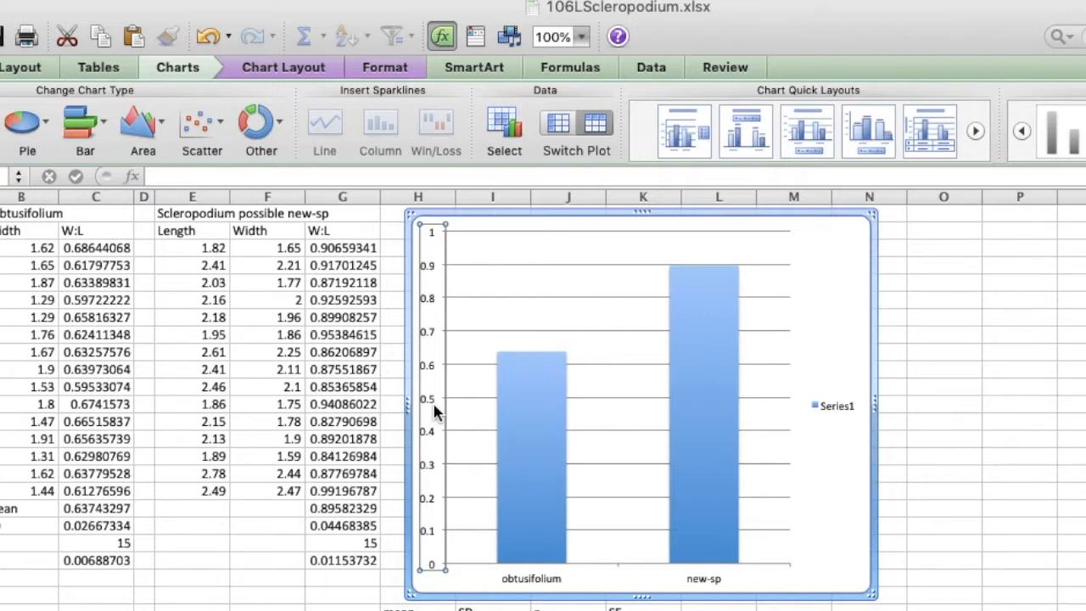
click(307, 74)
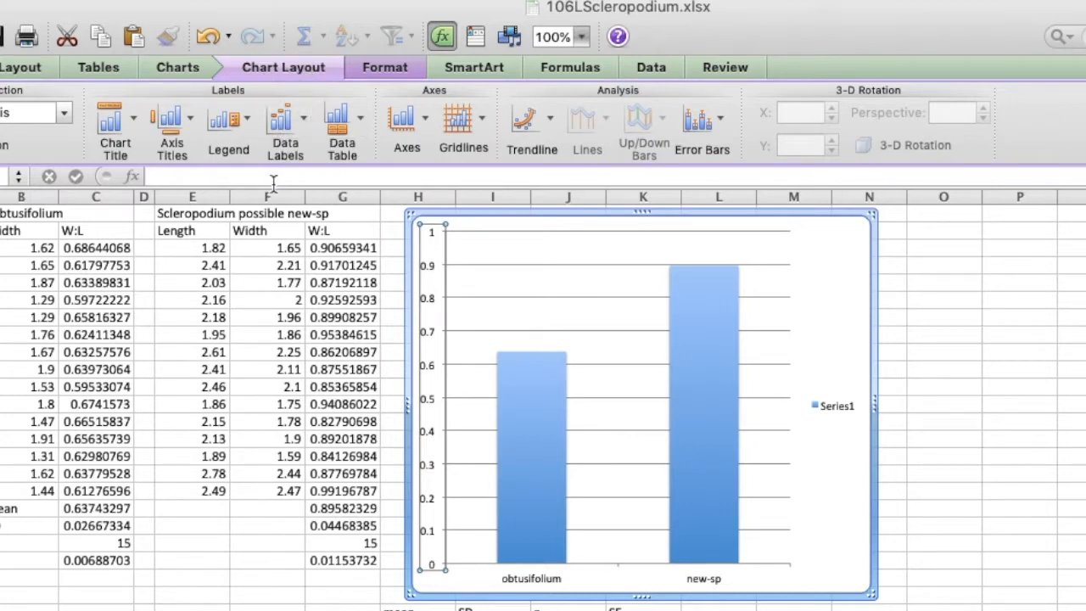
click(190, 125)
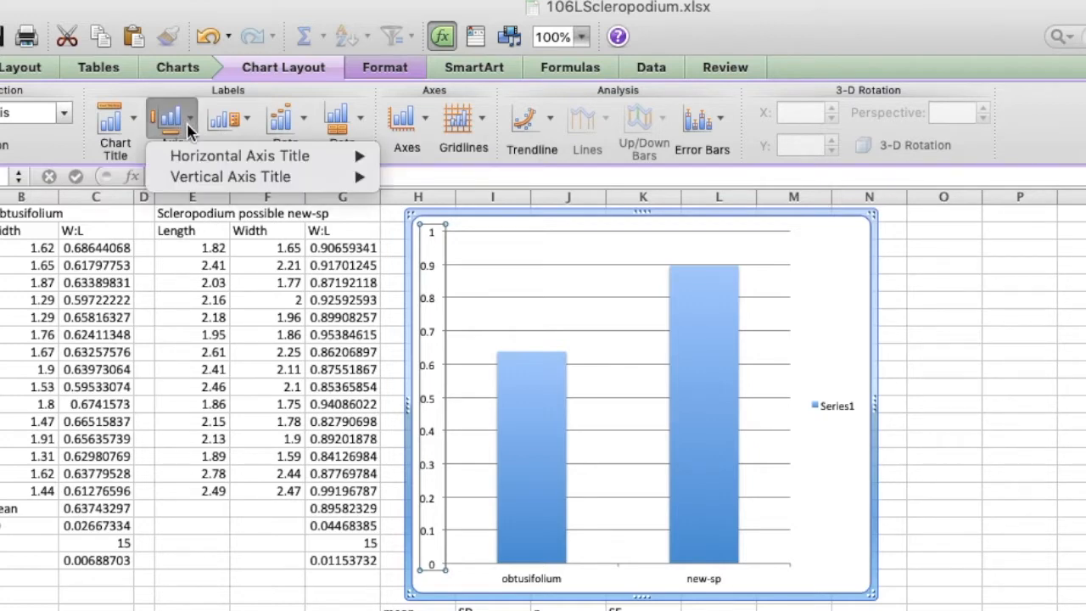
mouse_move(202, 178)
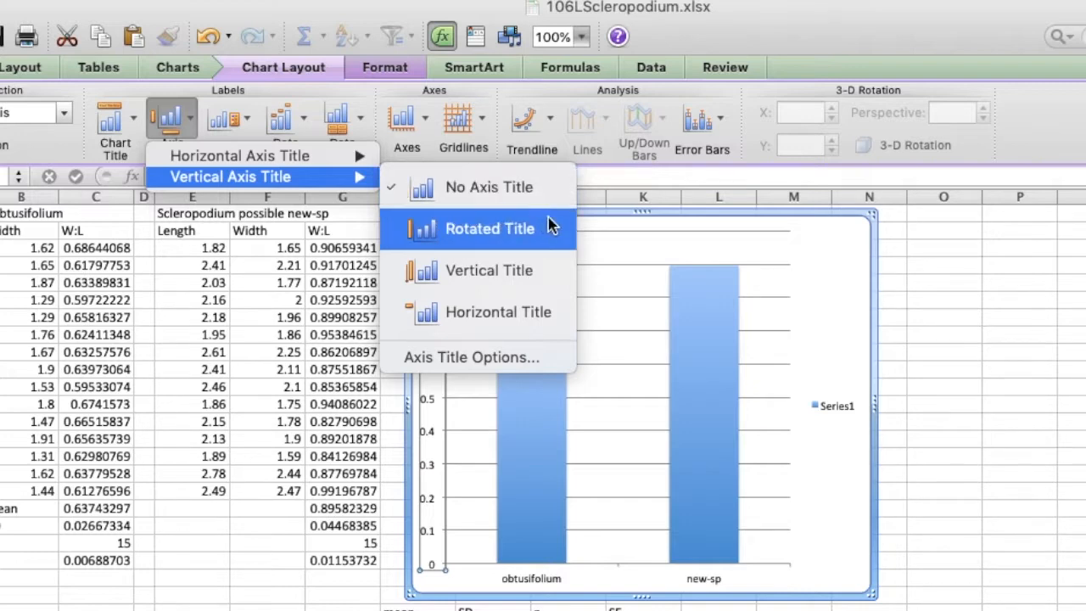
click(499, 240)
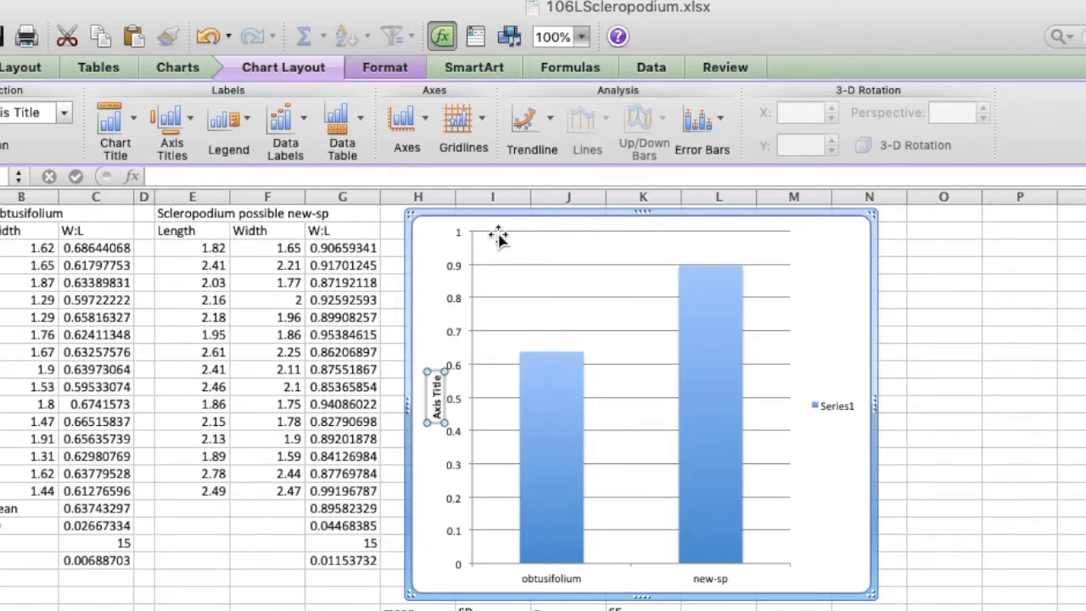
text(width)
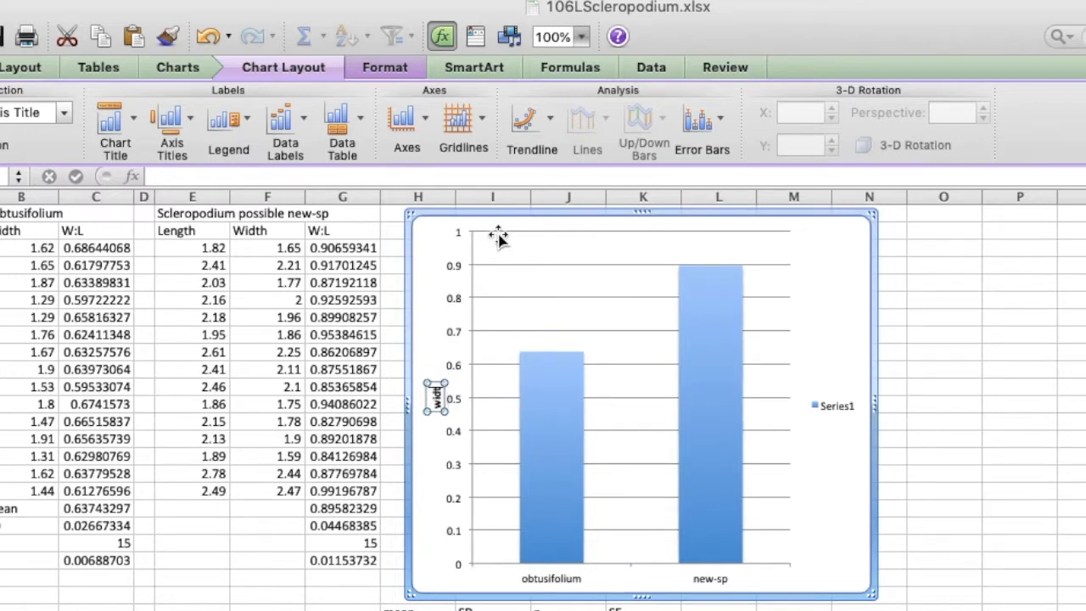
text( : length)
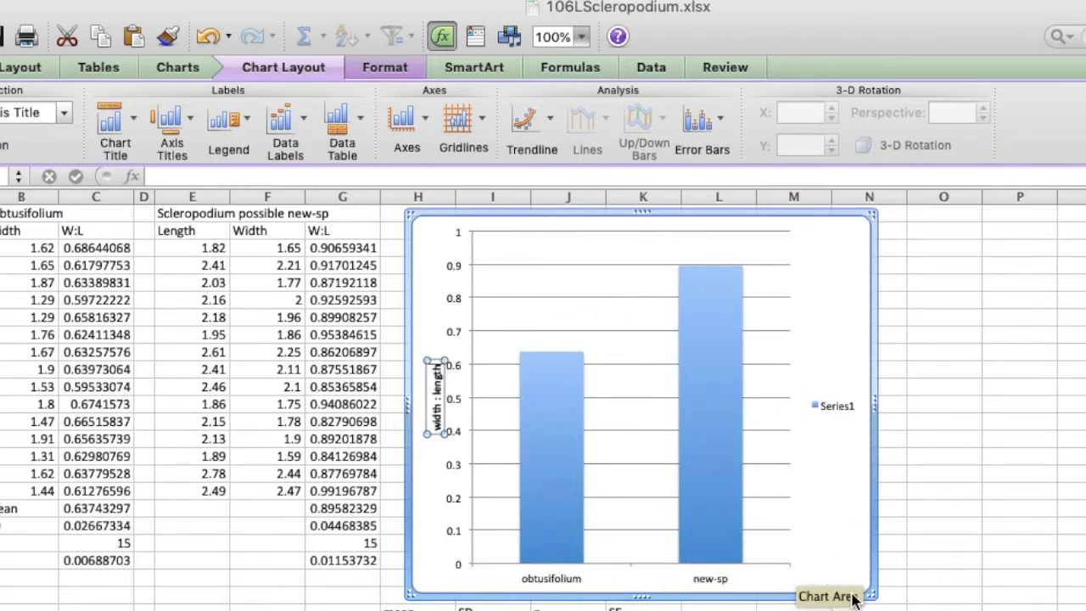
Delete the horizontal gridlines from the column chart.
click(633, 462)
key(Delete)
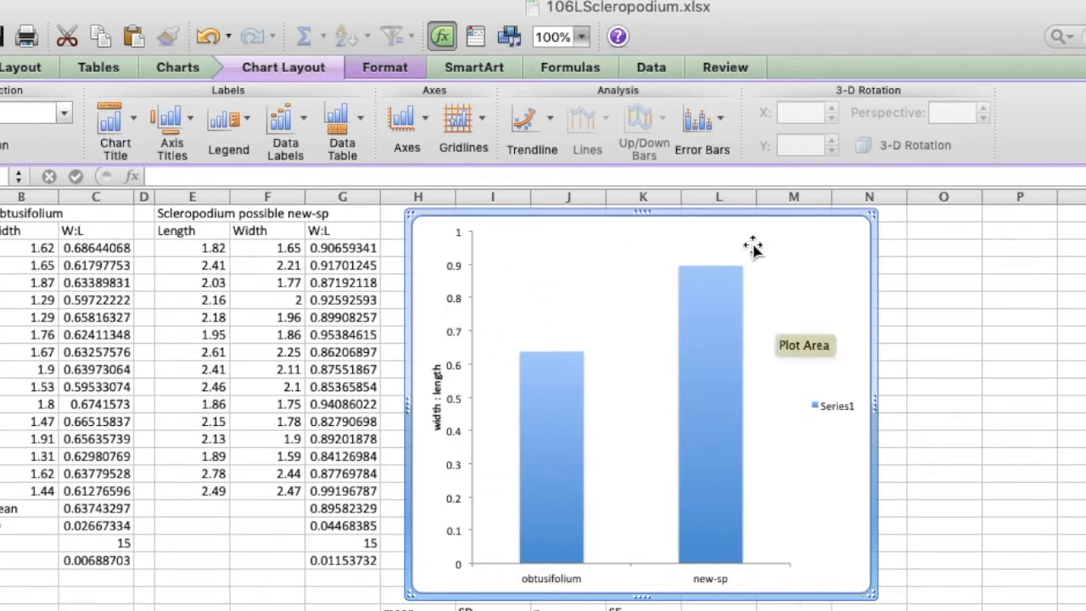
Give the chart's plot area a solid black outline with a weight of 1 pt.
click(638, 432)
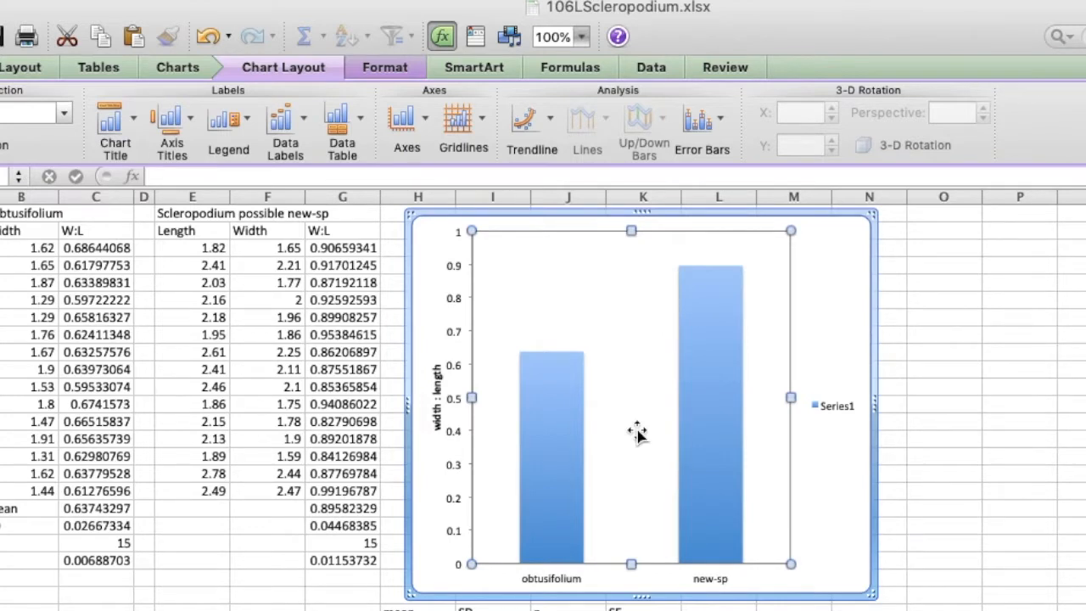
right_click(638, 434)
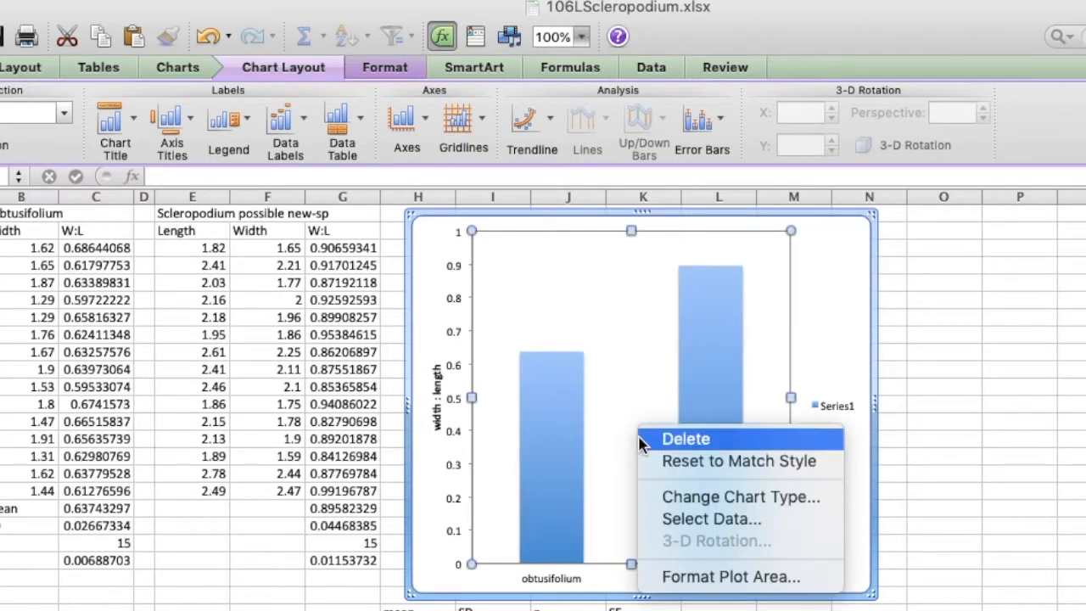
click(697, 579)
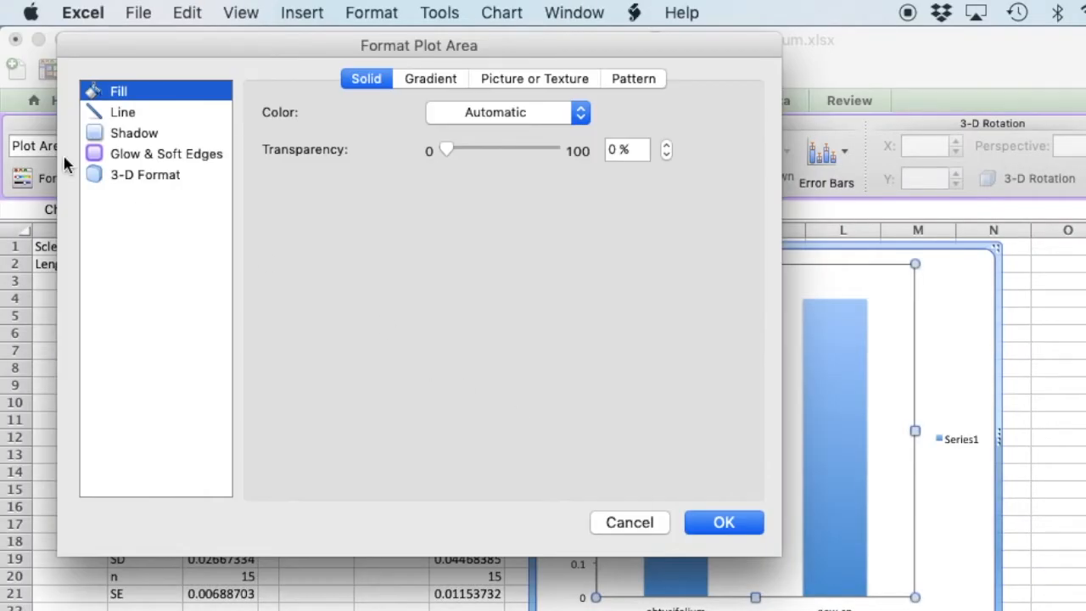
click(122, 113)
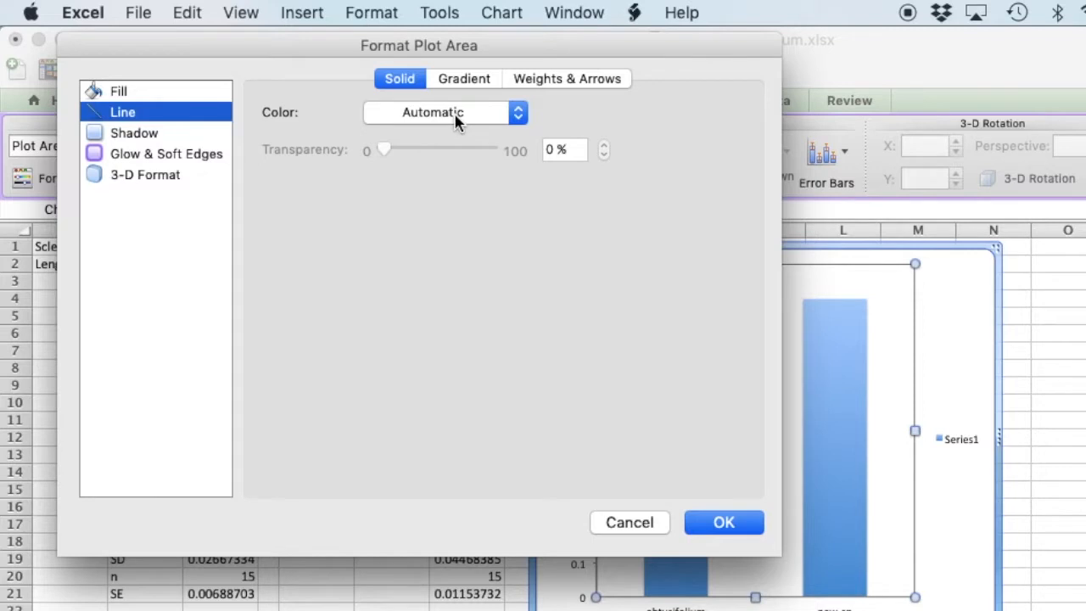
click(518, 113)
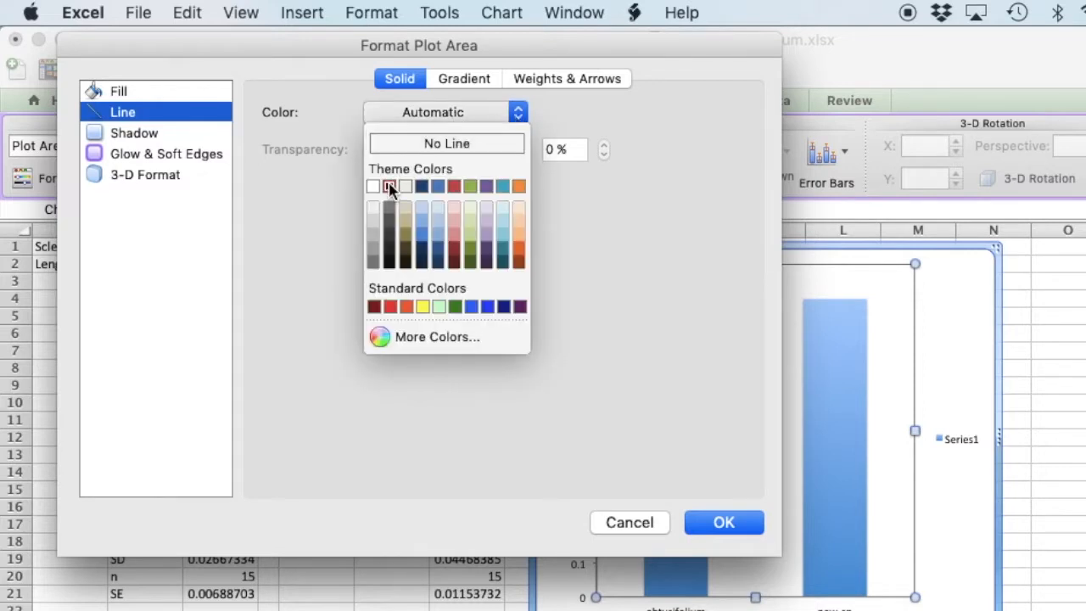
click(389, 187)
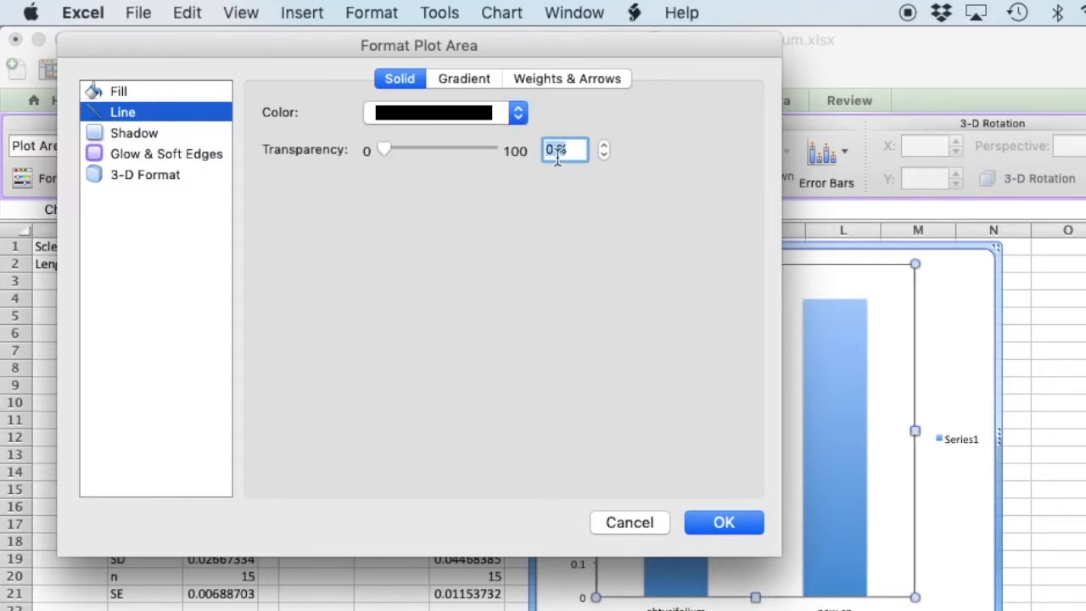
click(547, 79)
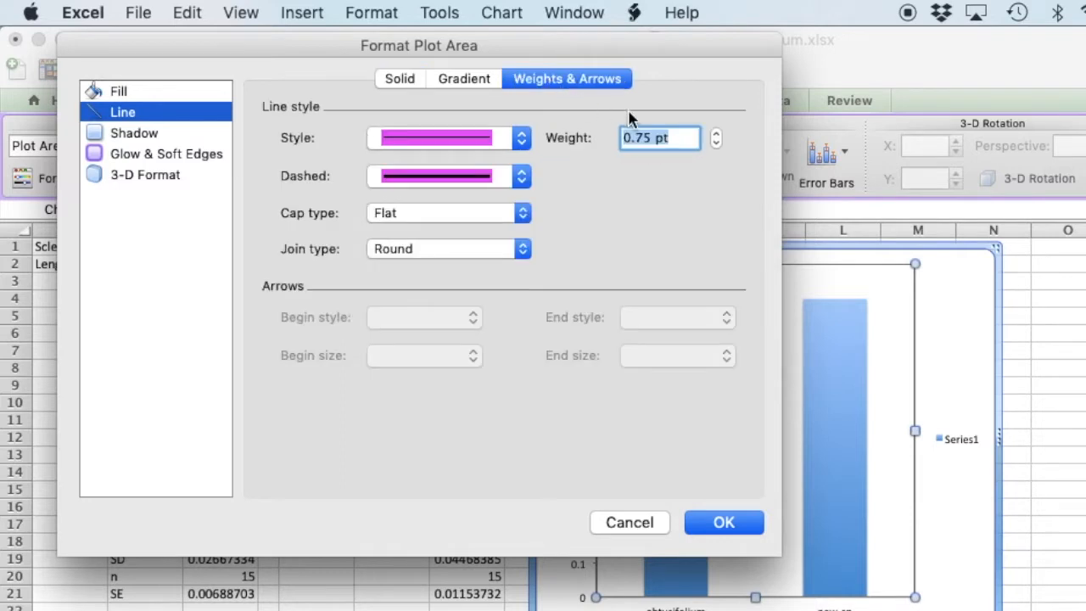
click(715, 143)
click(717, 132)
click(716, 131)
click(717, 133)
click(717, 133)
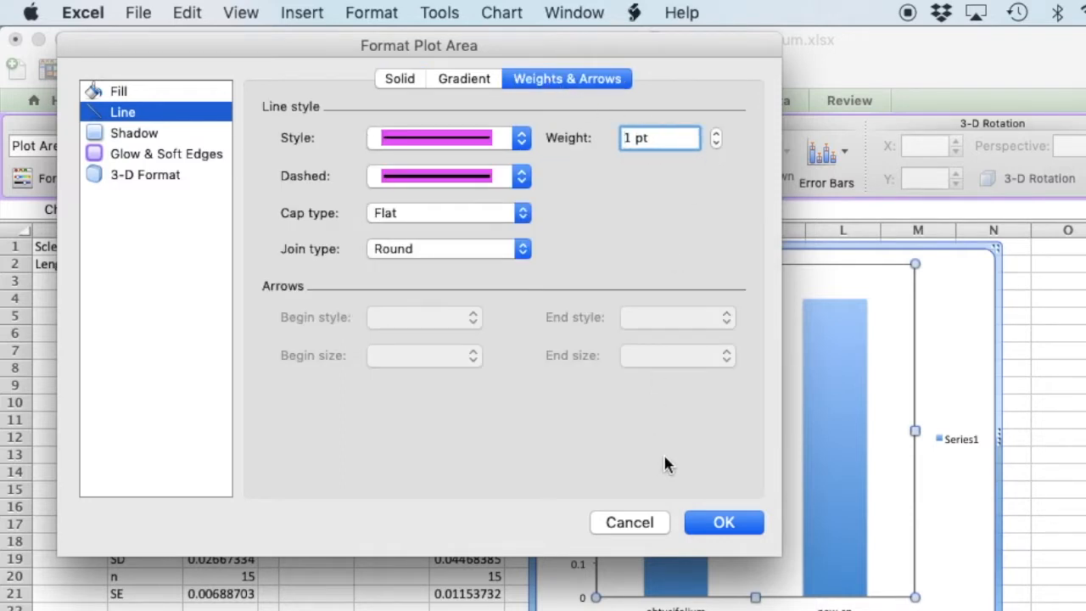
click(745, 524)
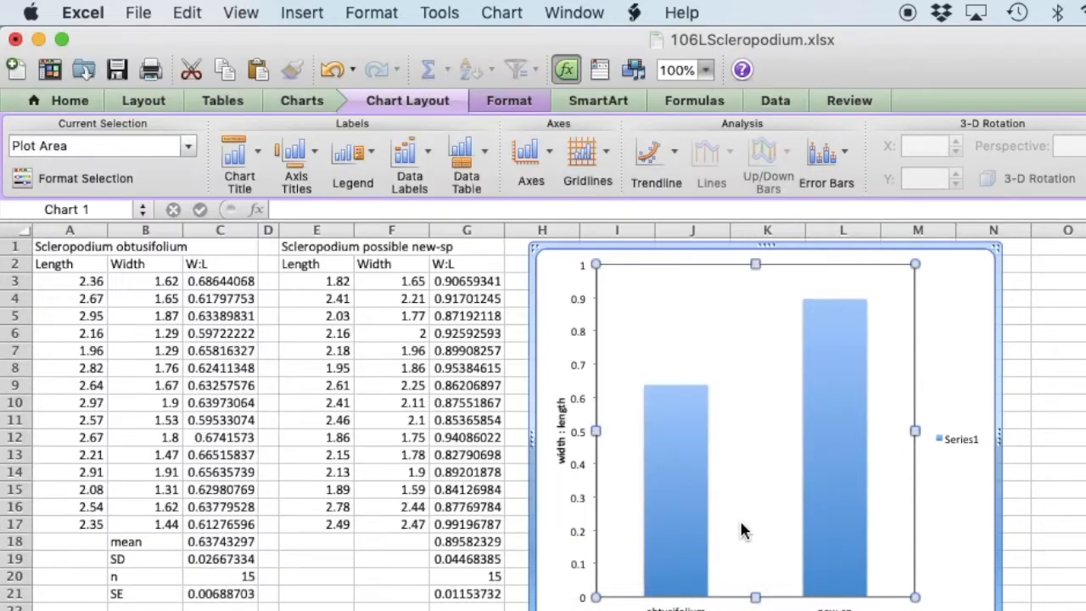
click(1085, 525)
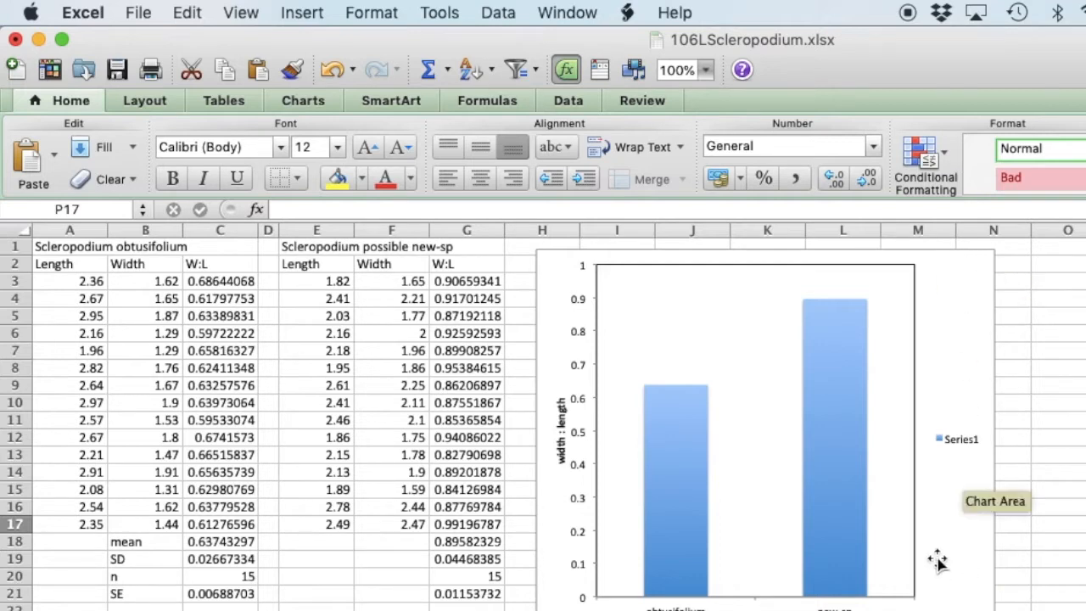
Set the chart area's border to No Line and delete the Series1 legend.
right_click(957, 601)
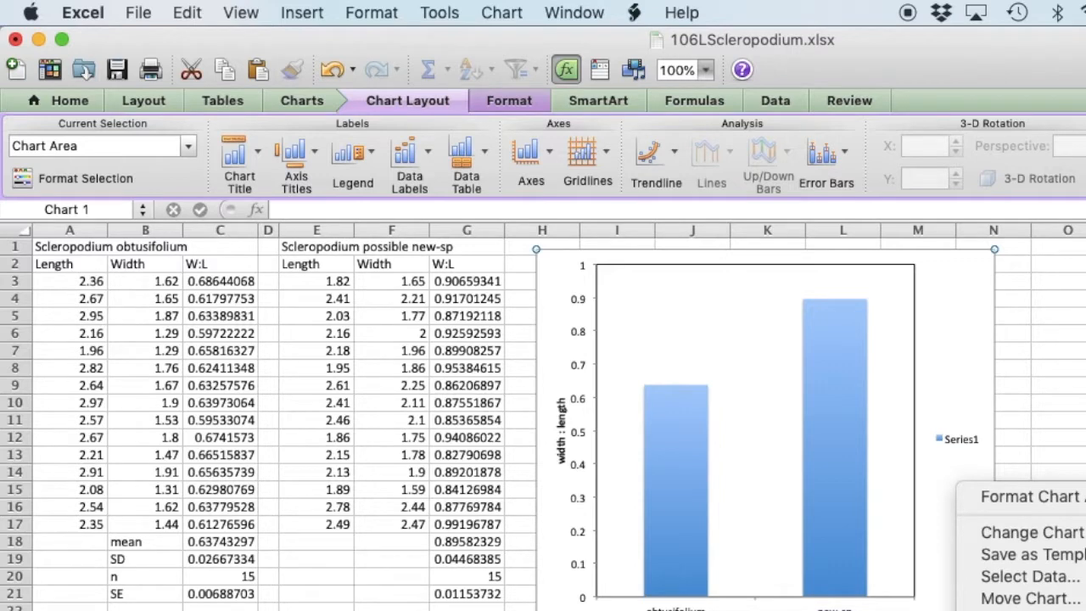
click(1050, 502)
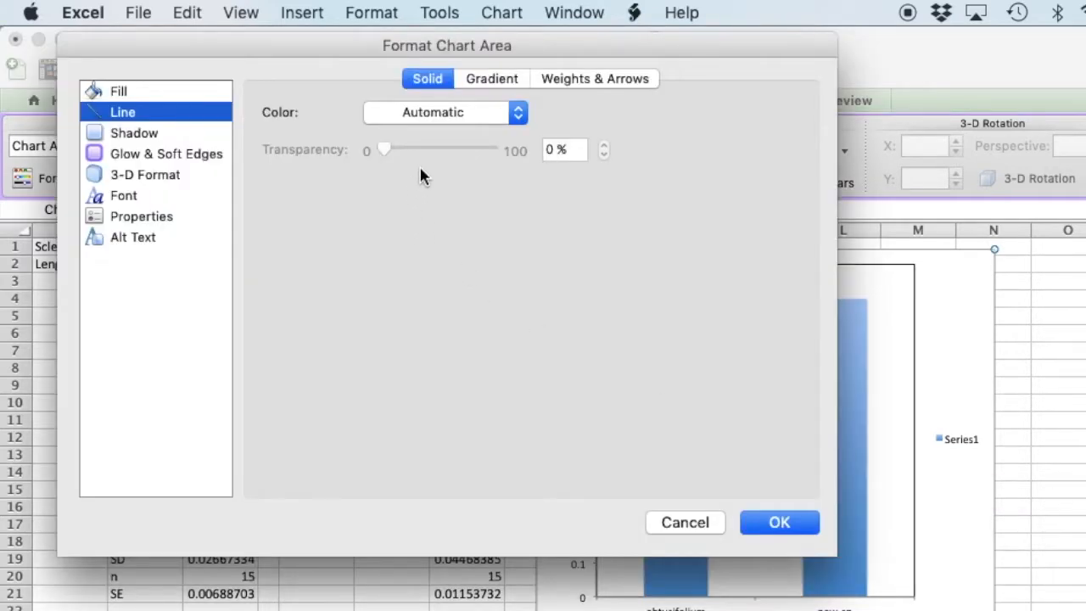
click(437, 113)
click(437, 148)
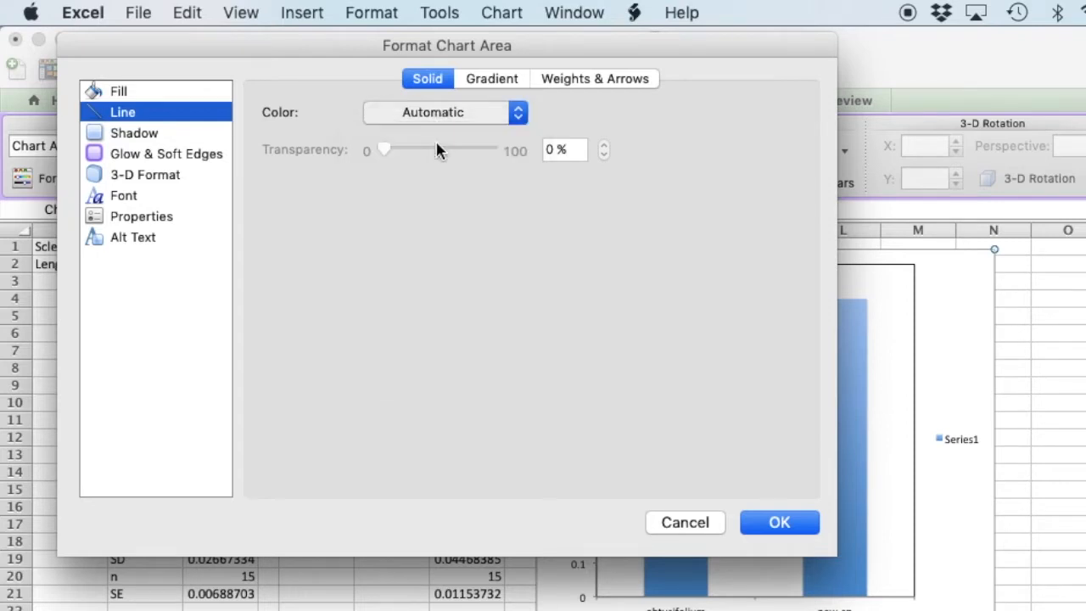
click(779, 522)
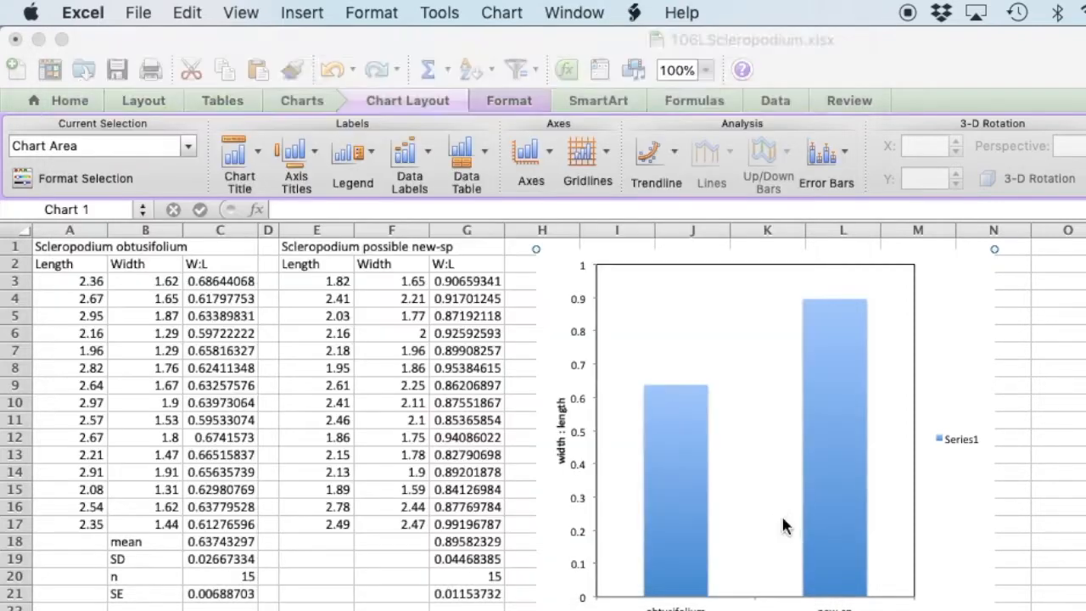
click(955, 448)
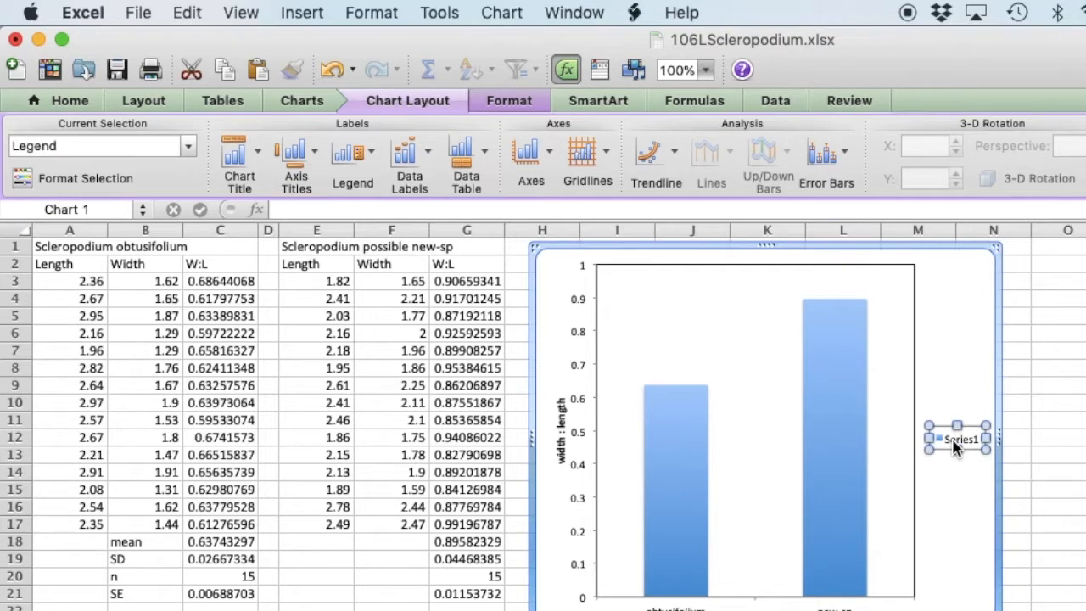
key(Delete)
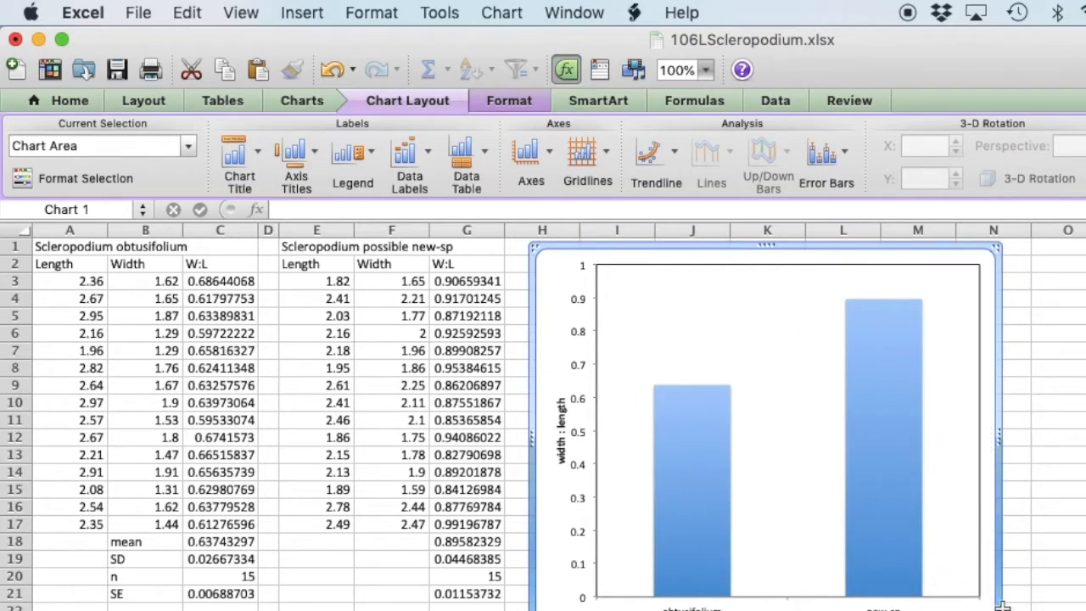
Add custom error bars to the column series, using the SE values in K25:K26 as the positive error value.
mouse_move(721, 448)
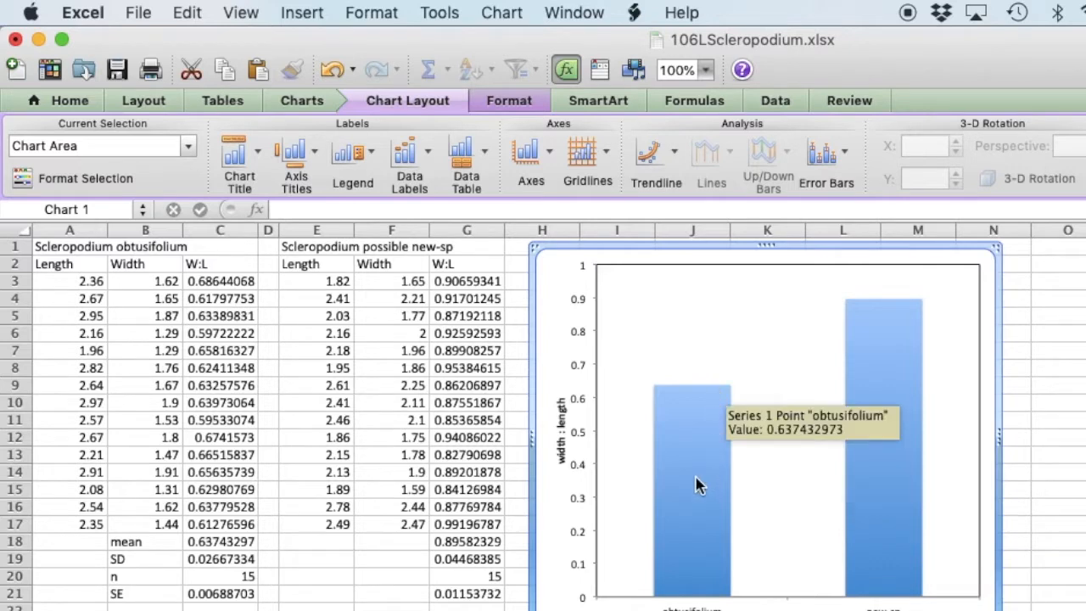
mouse_move(887, 312)
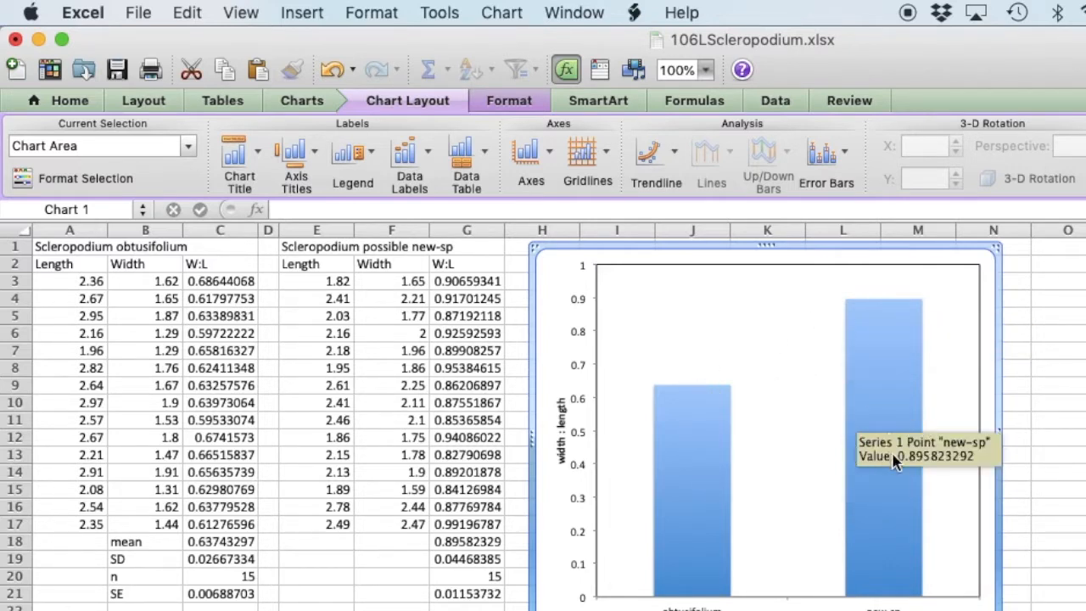
click(885, 508)
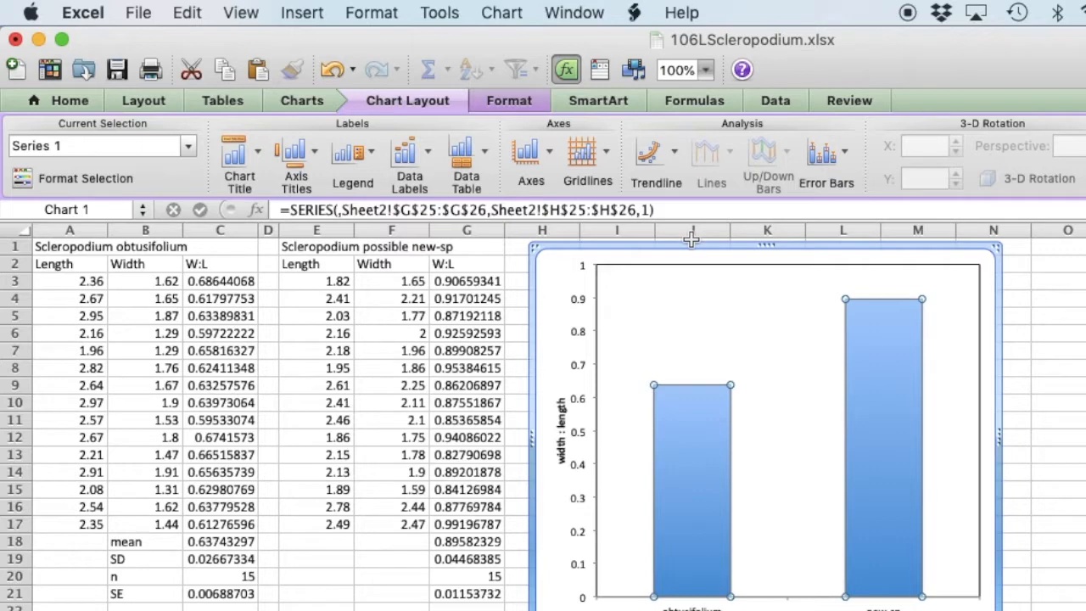
click(845, 156)
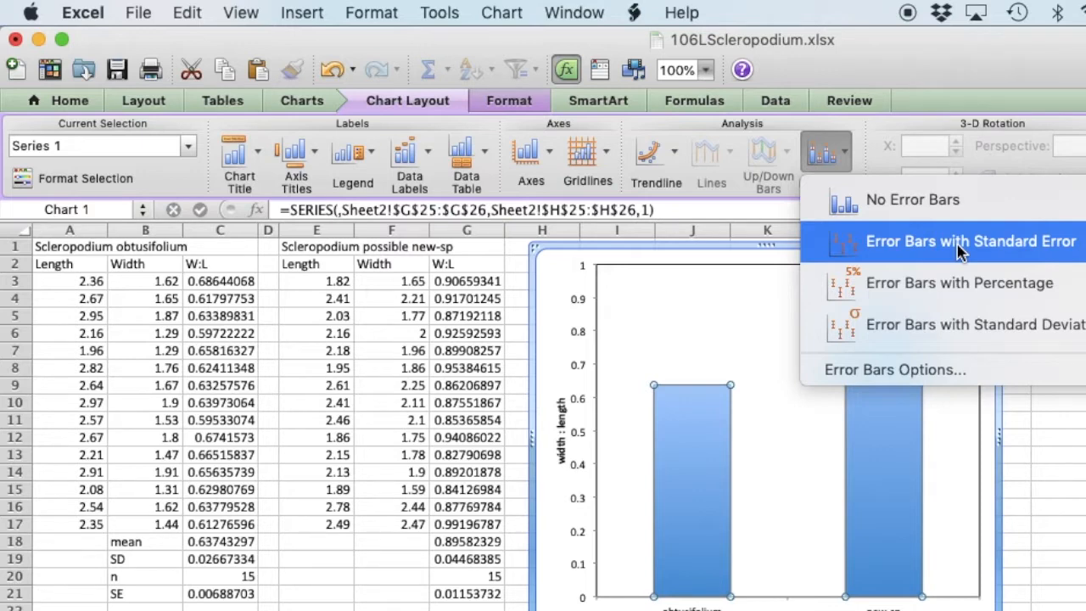
click(904, 378)
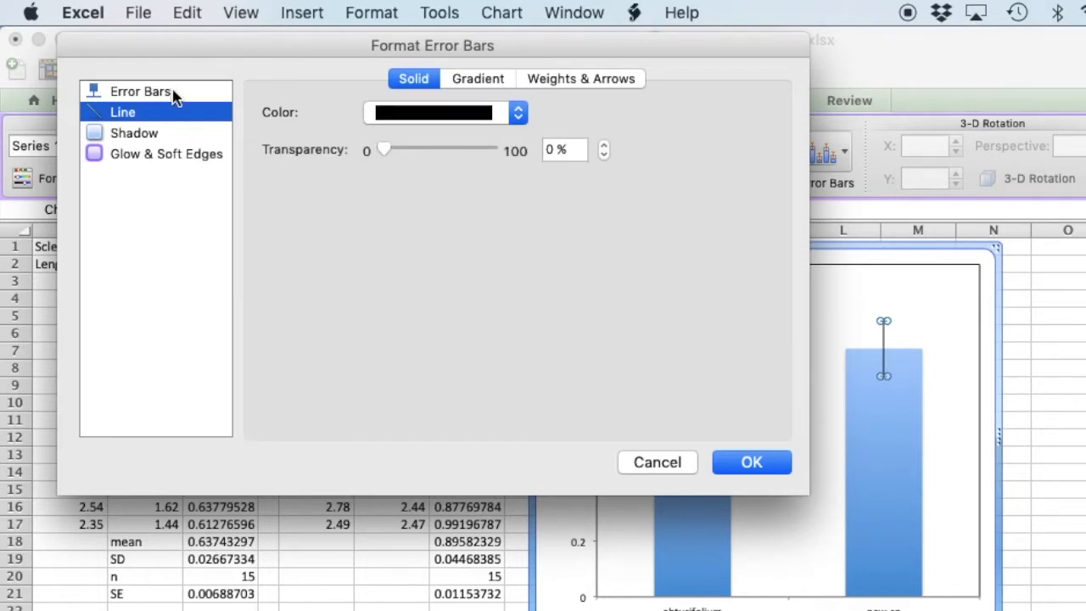
click(140, 91)
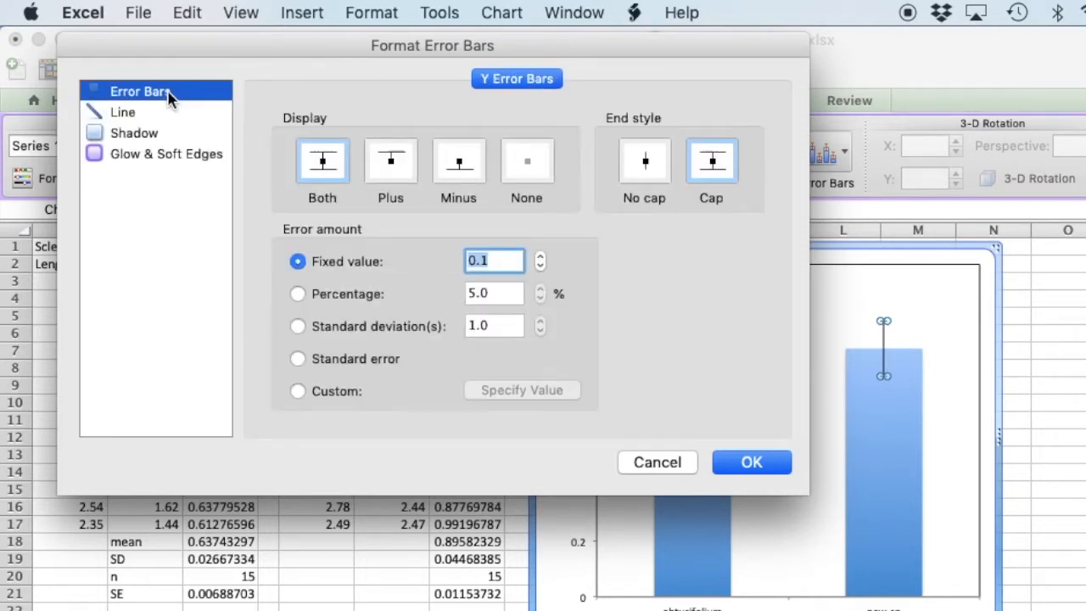
click(297, 391)
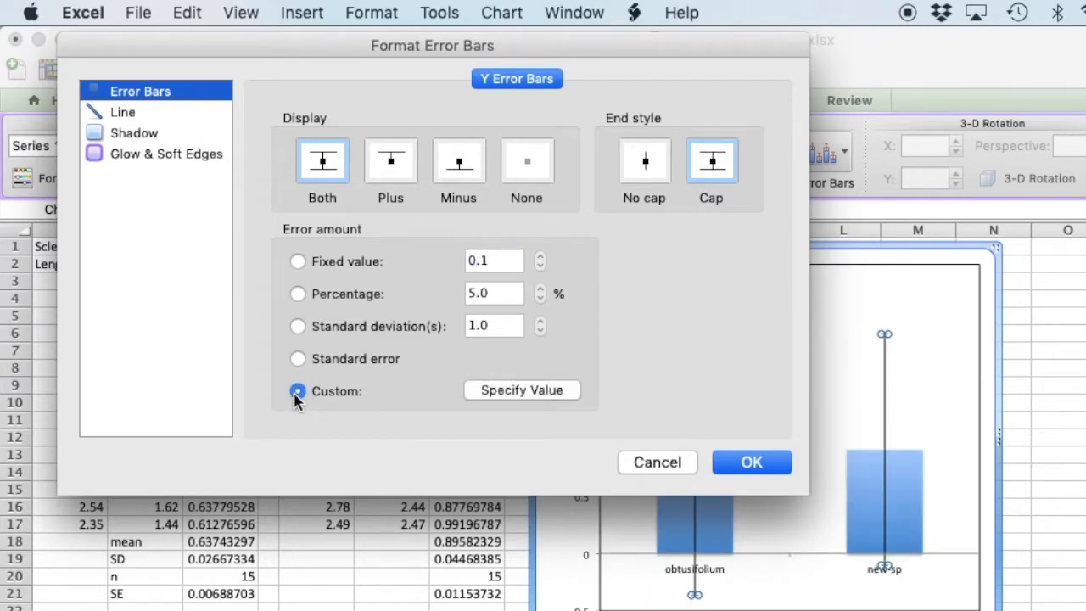
click(522, 390)
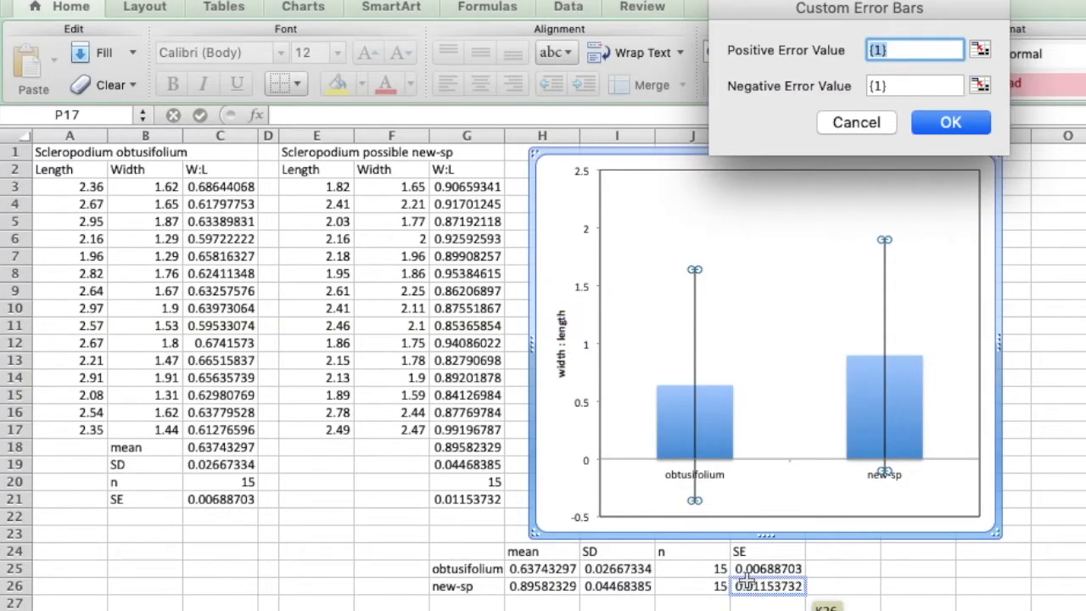
drag(771, 570, 770, 585)
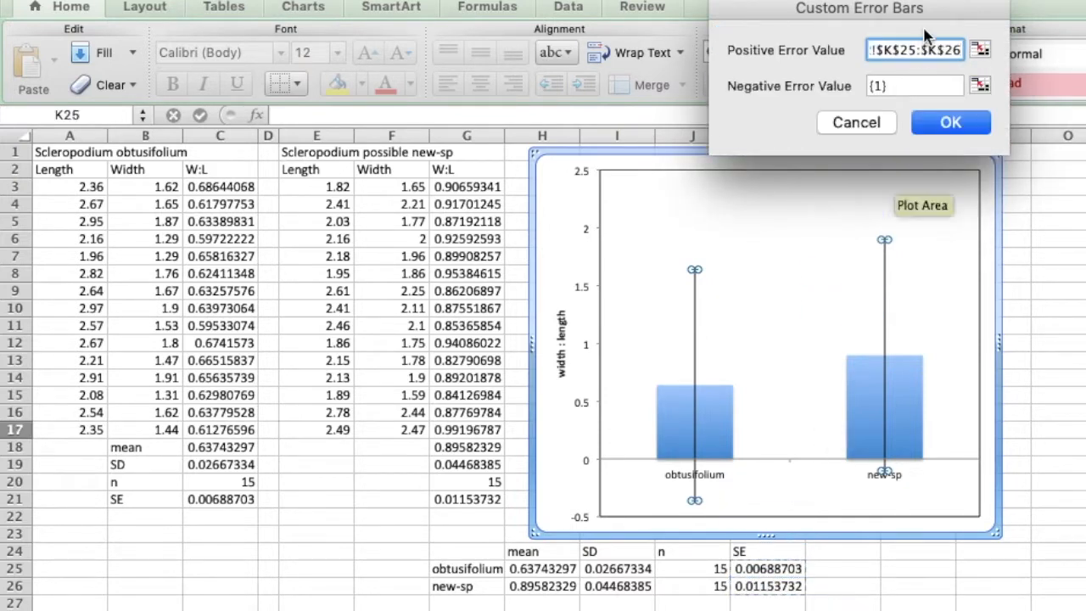
Set the error bars' negative error value to the SE cells K25:K26 and apply the custom error bars.
click(894, 87)
key(BackSpace)
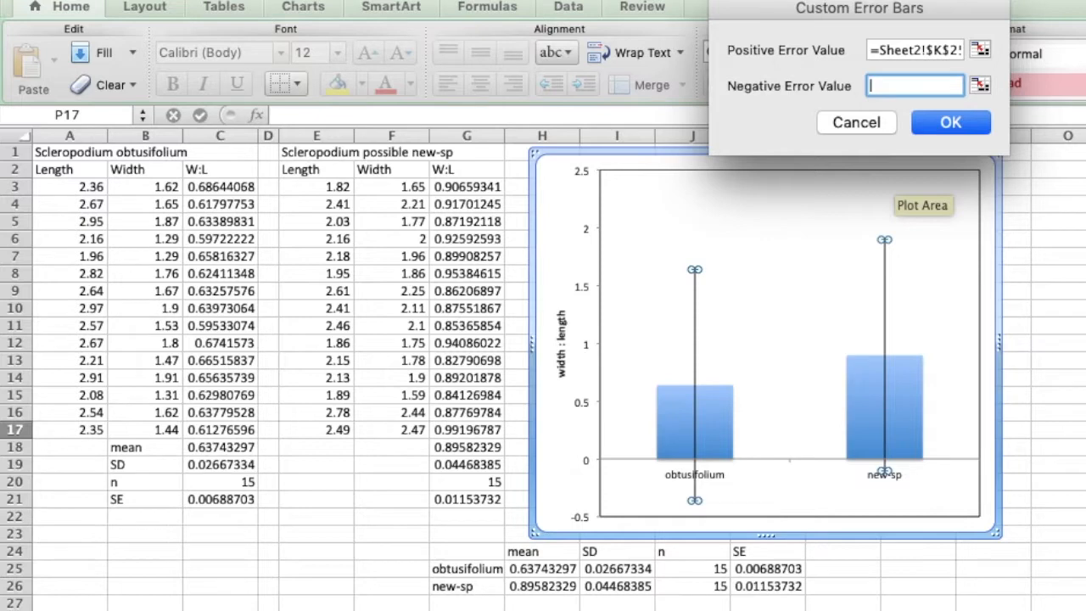
click(739, 566)
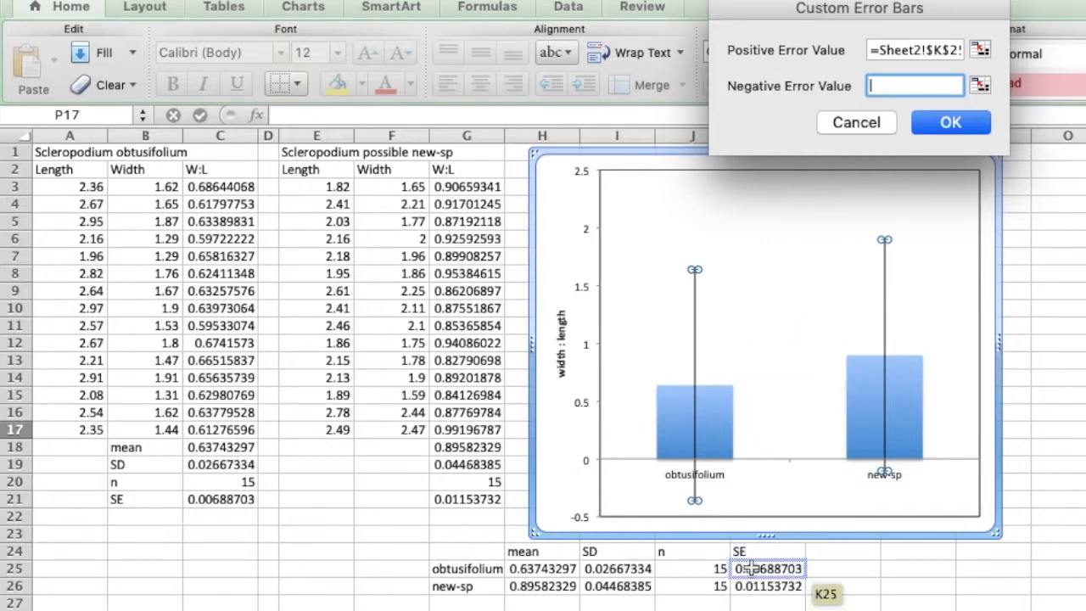
drag(750, 569, 750, 587)
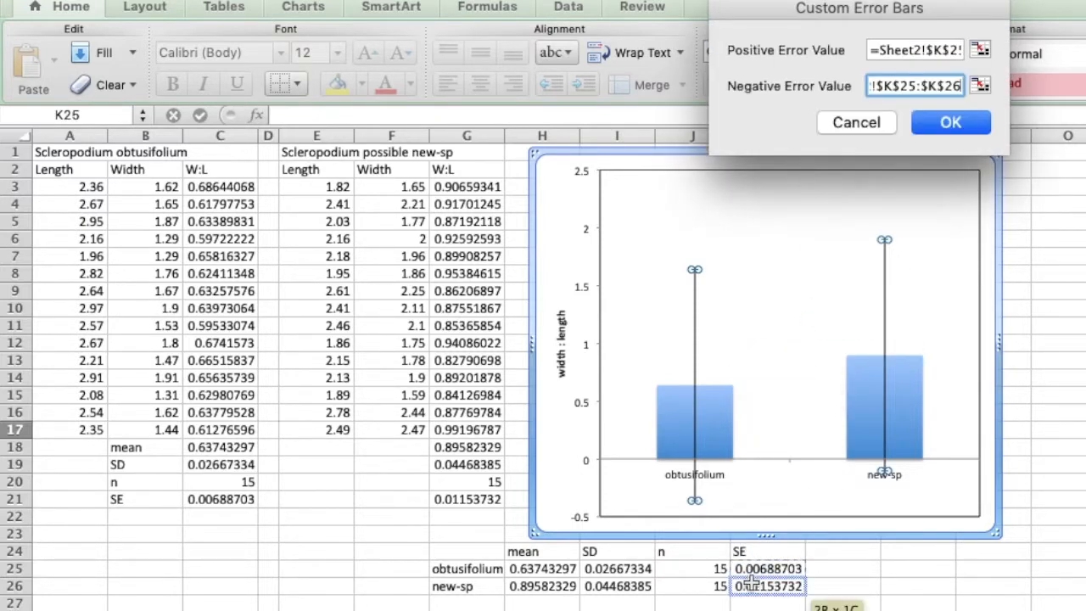
click(951, 123)
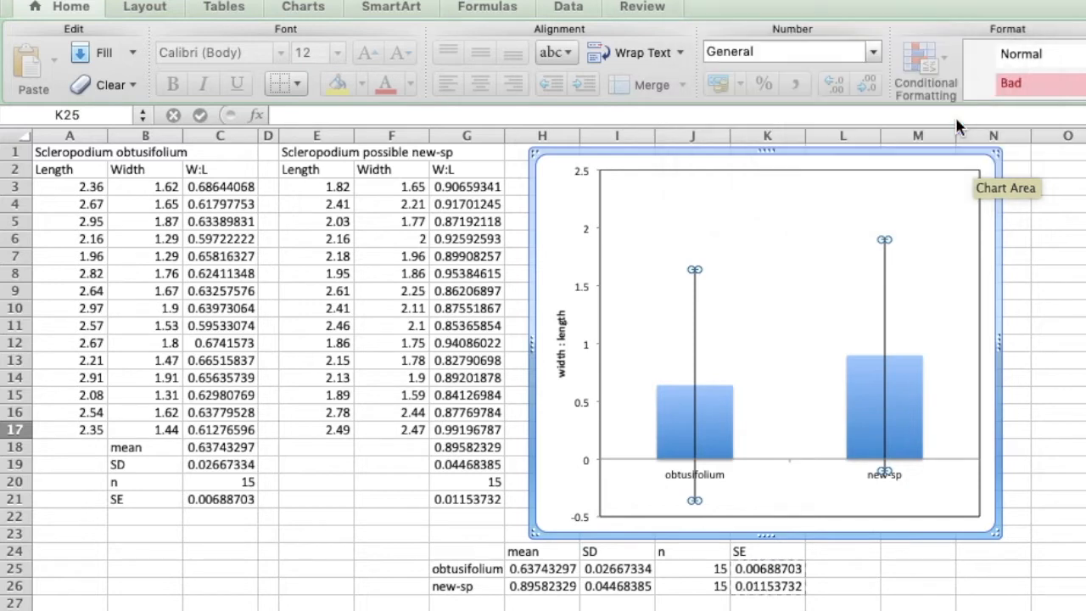
click(752, 367)
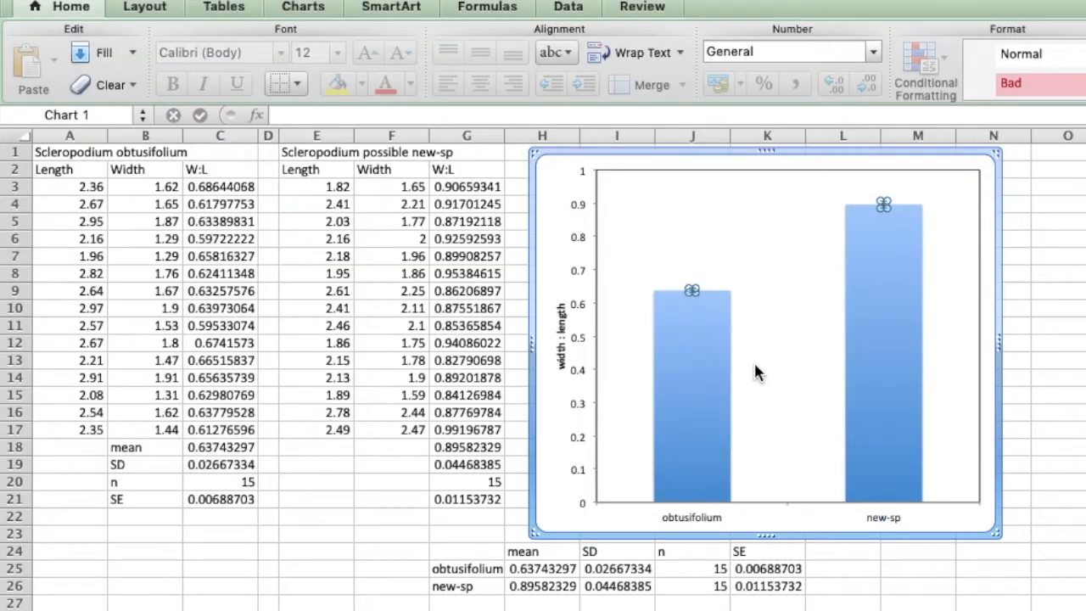
click(1050, 359)
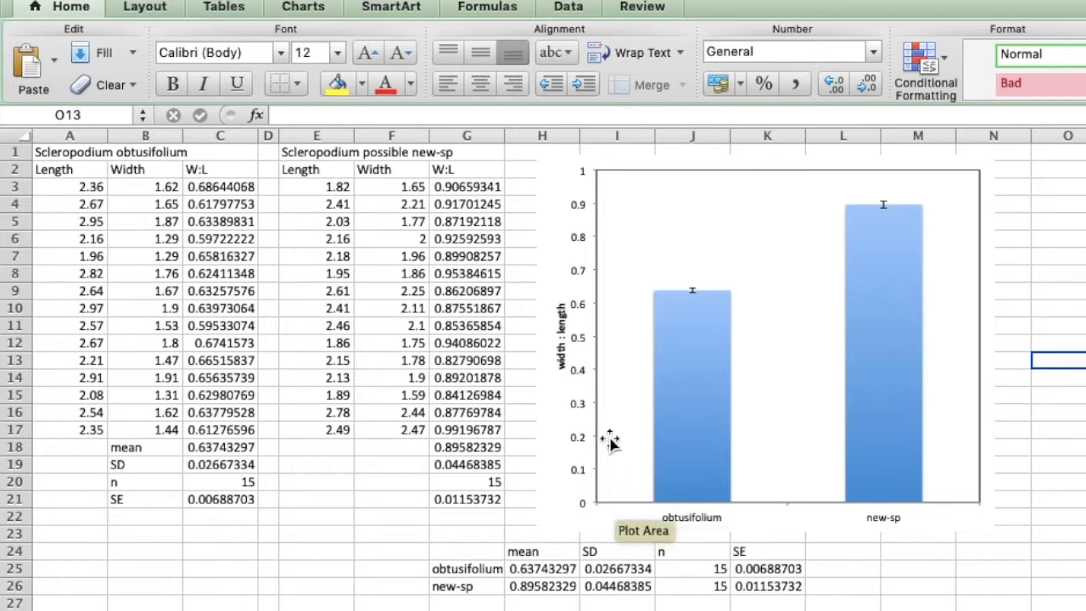
Set the minimum of the chart's vertical axis scale to 0.5.
double_click(583, 344)
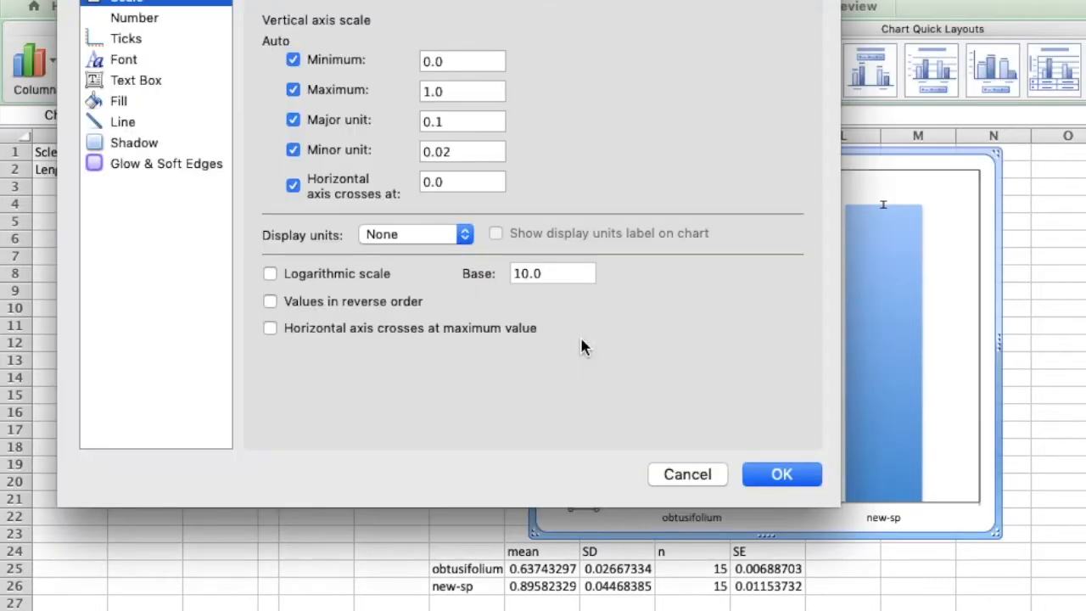
click(448, 62)
key(BackSpace)
key(BackSpace)
text(.5)
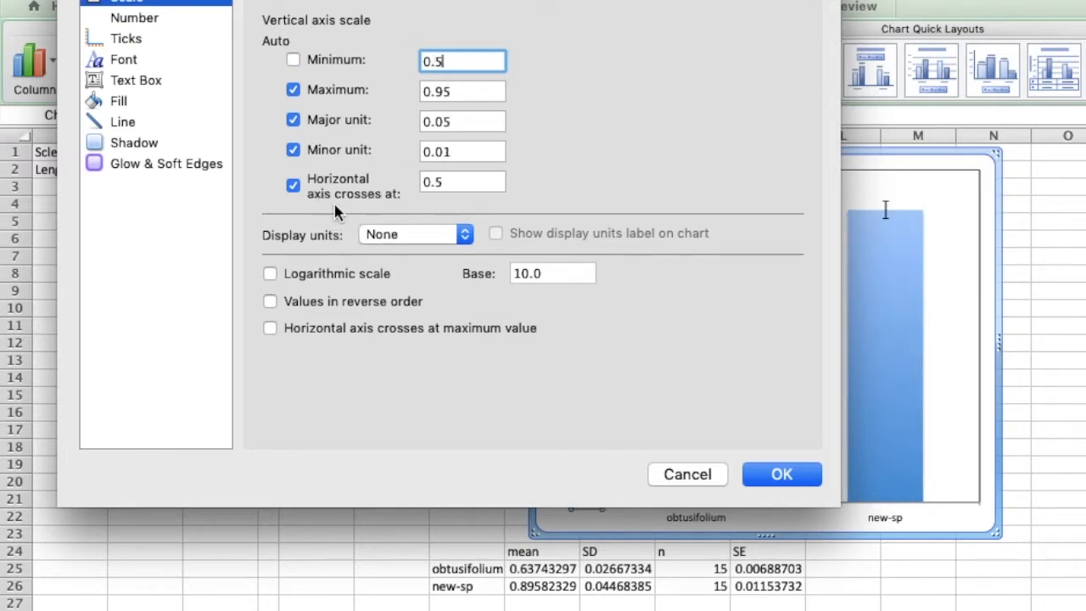
click(789, 478)
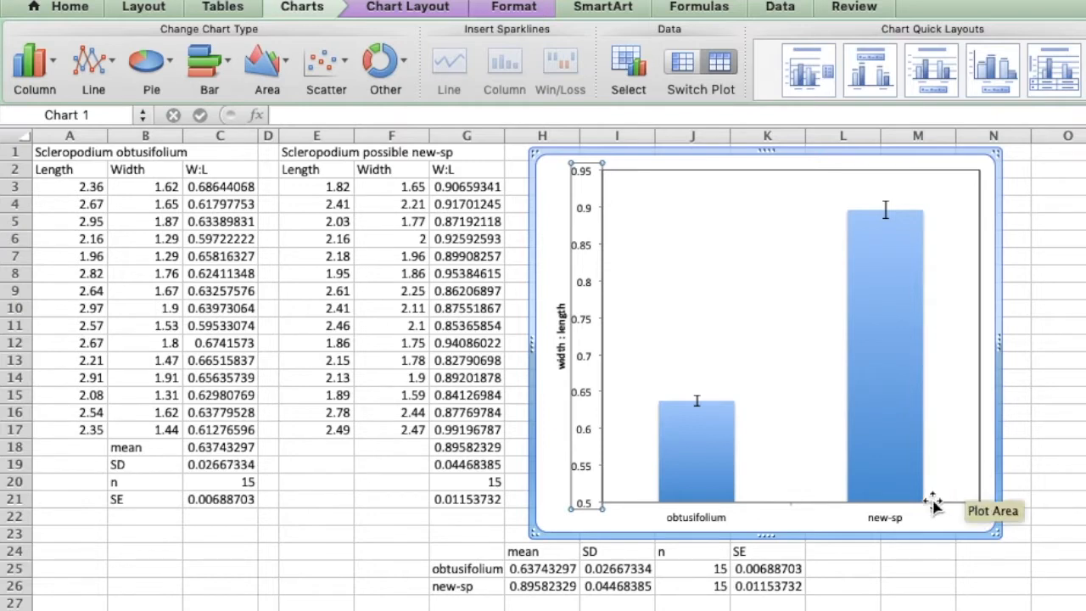
Set the vertical axis title "width : length" to font size 12 and remove its bold formatting.
click(561, 356)
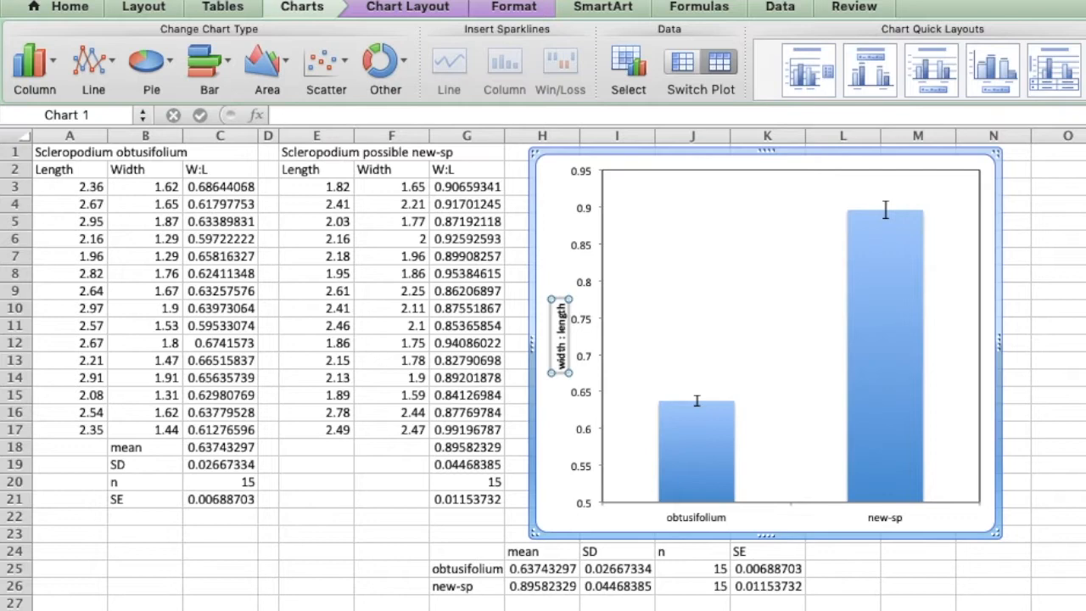
click(70, 7)
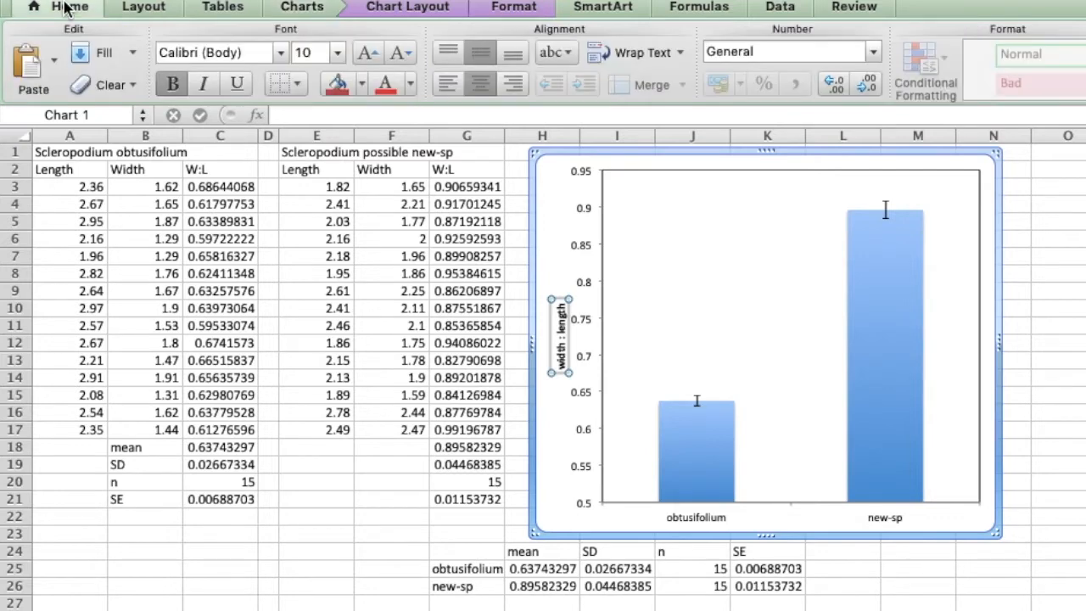
click(338, 56)
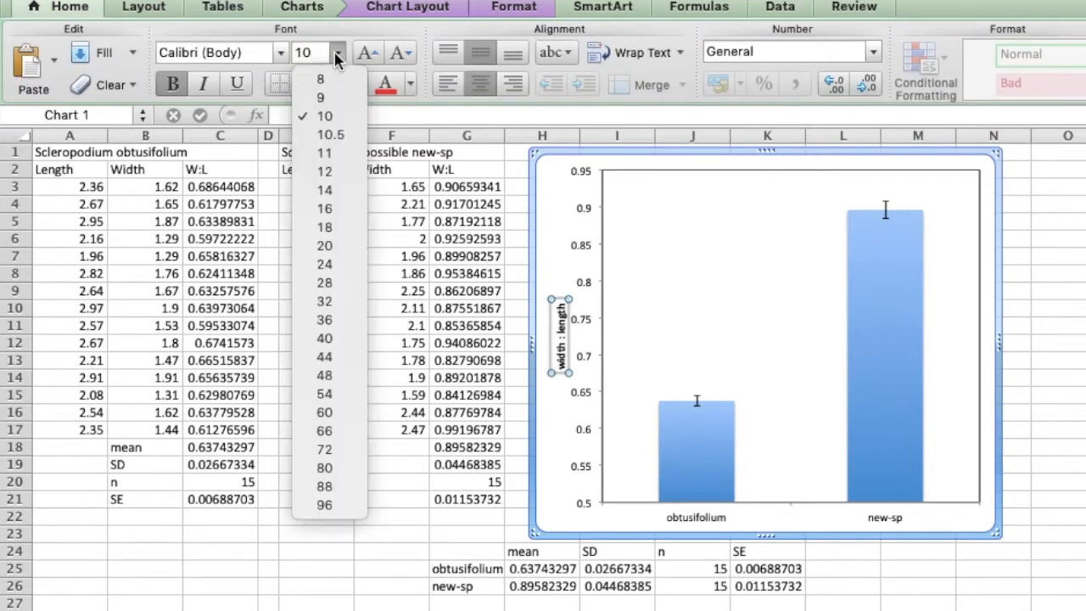
click(336, 173)
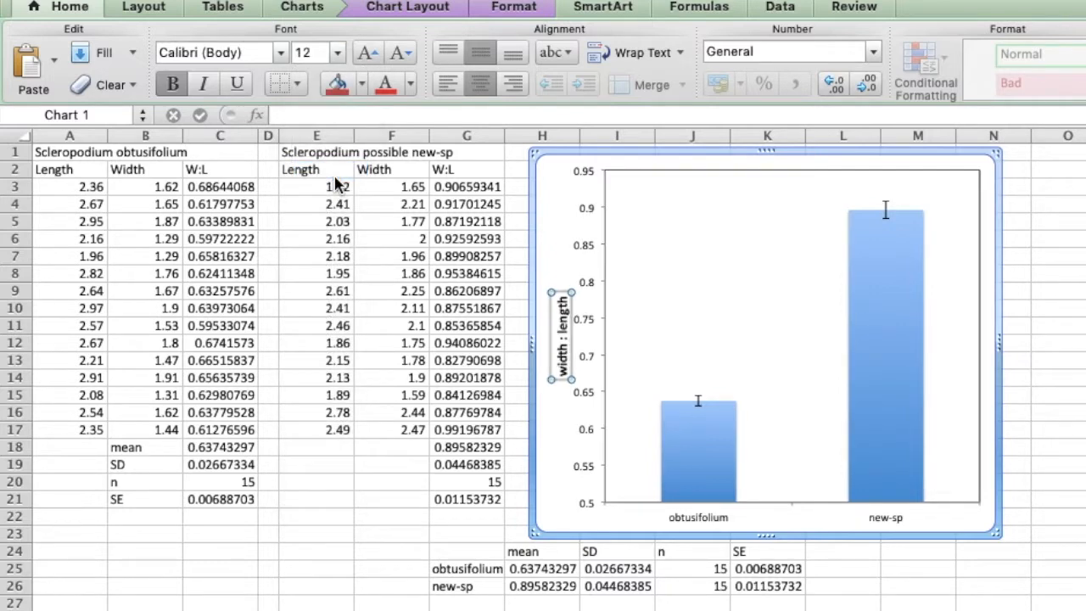
click(173, 85)
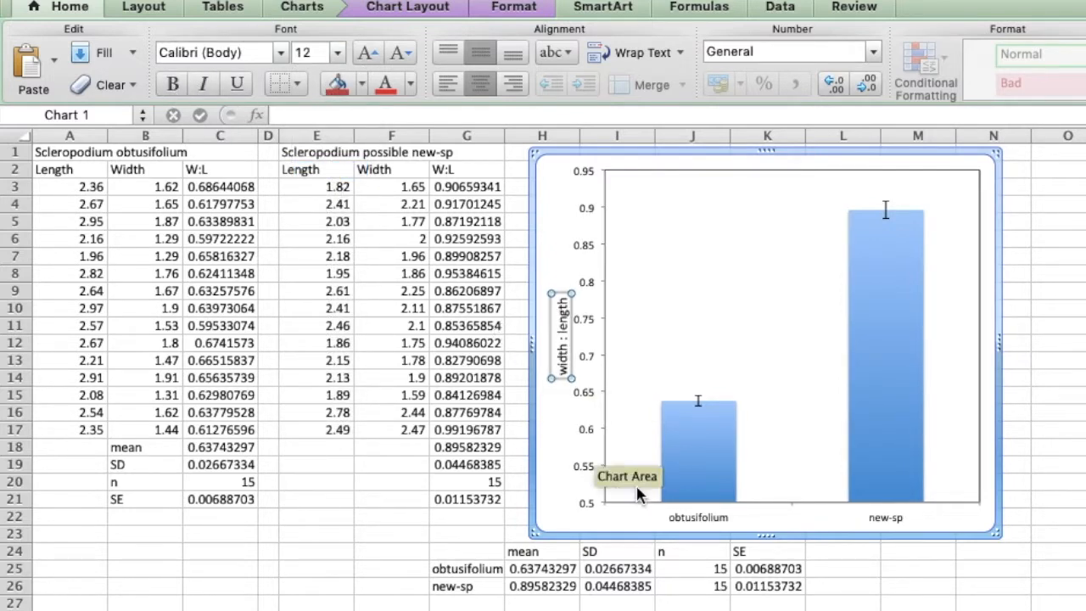
Set the category axis labels obtusifolium and new-sp to font size 12 and deselect the chart.
click(701, 521)
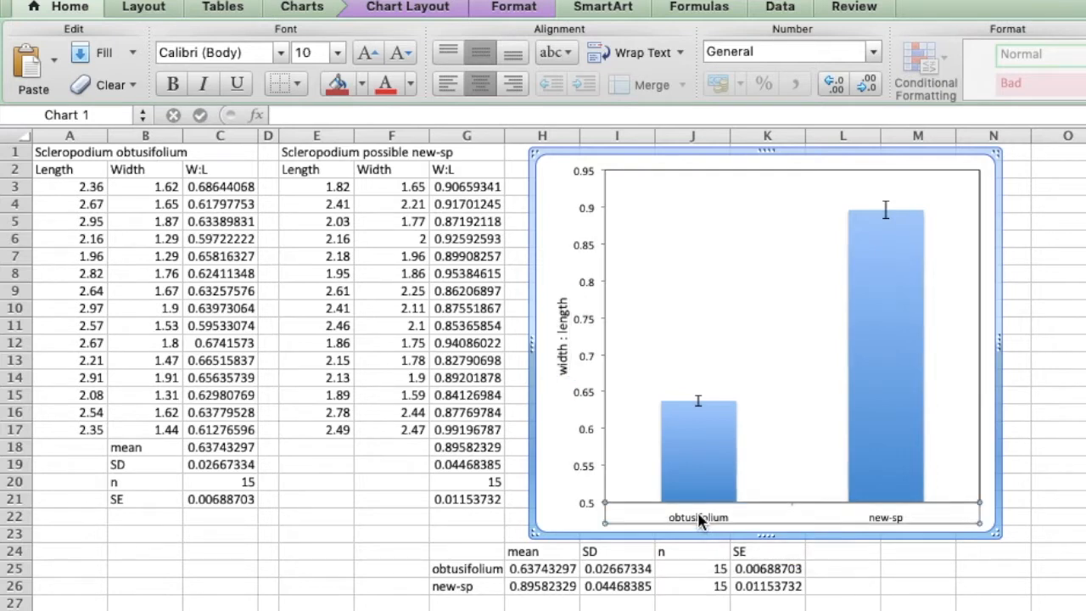
click(337, 52)
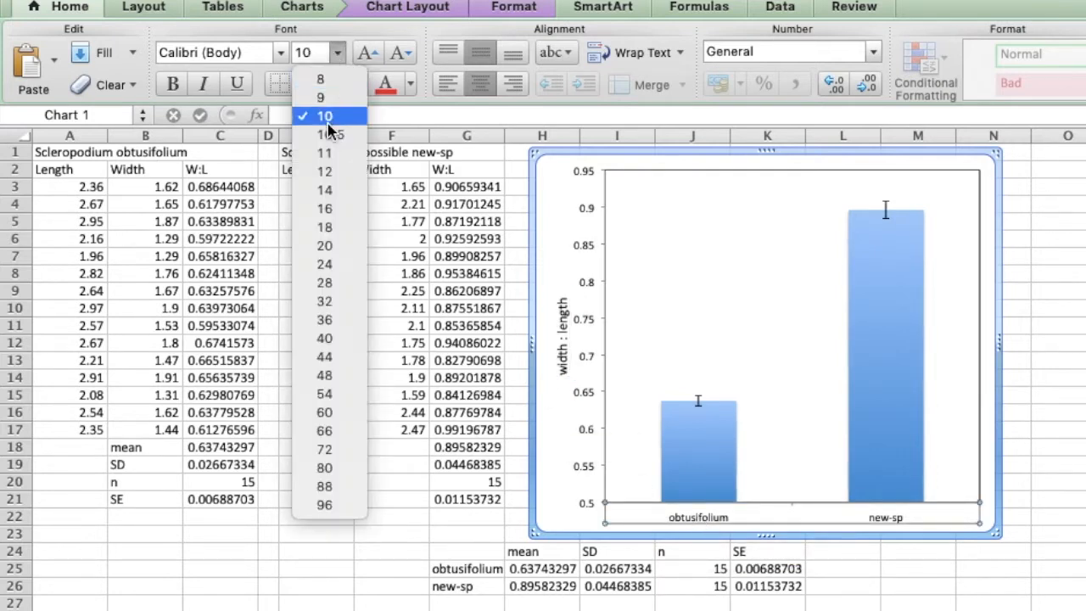
click(331, 171)
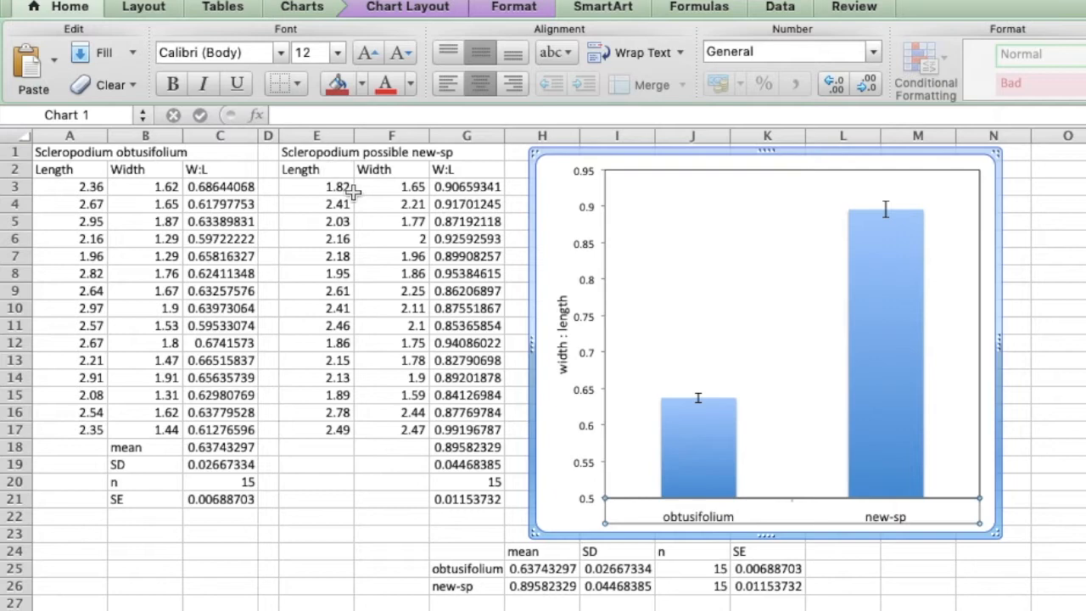
click(1085, 378)
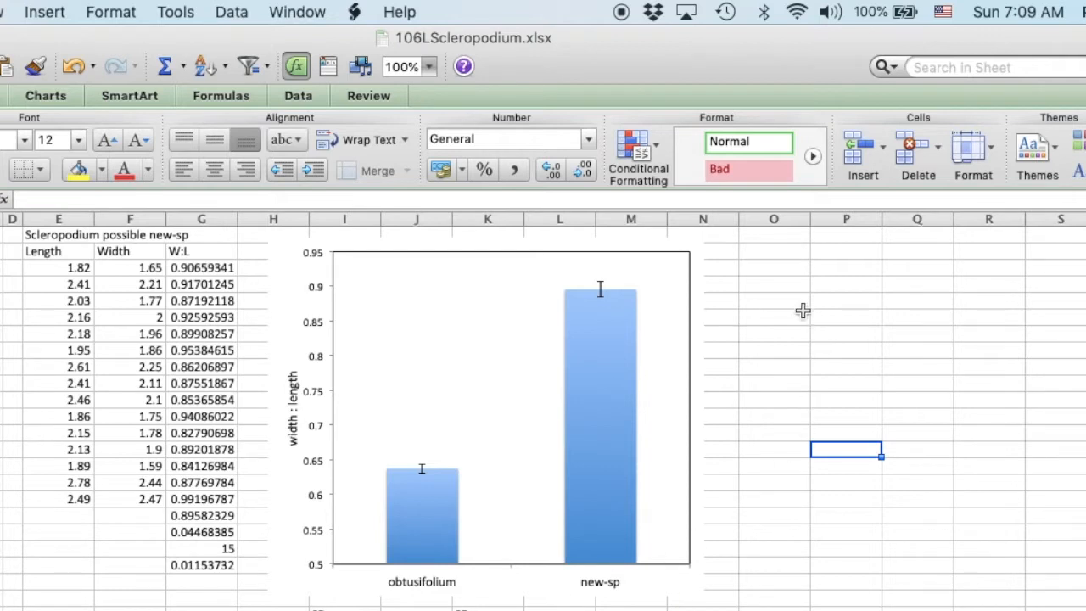
Insert a large, roughly square text box in the empty cells beside the chart, spanning about columns N to R.
click(747, 288)
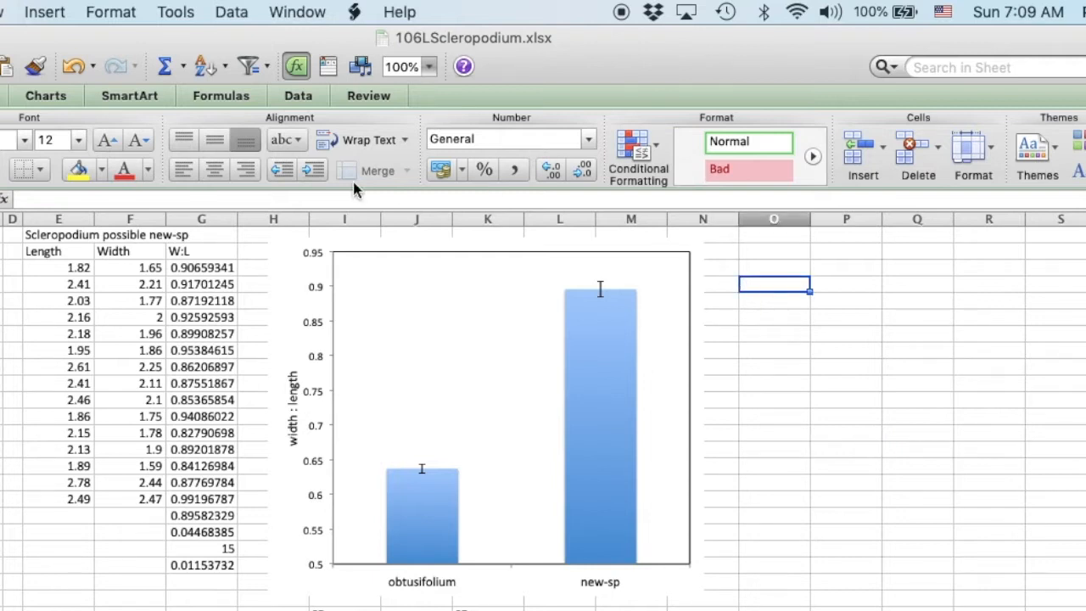
click(42, 12)
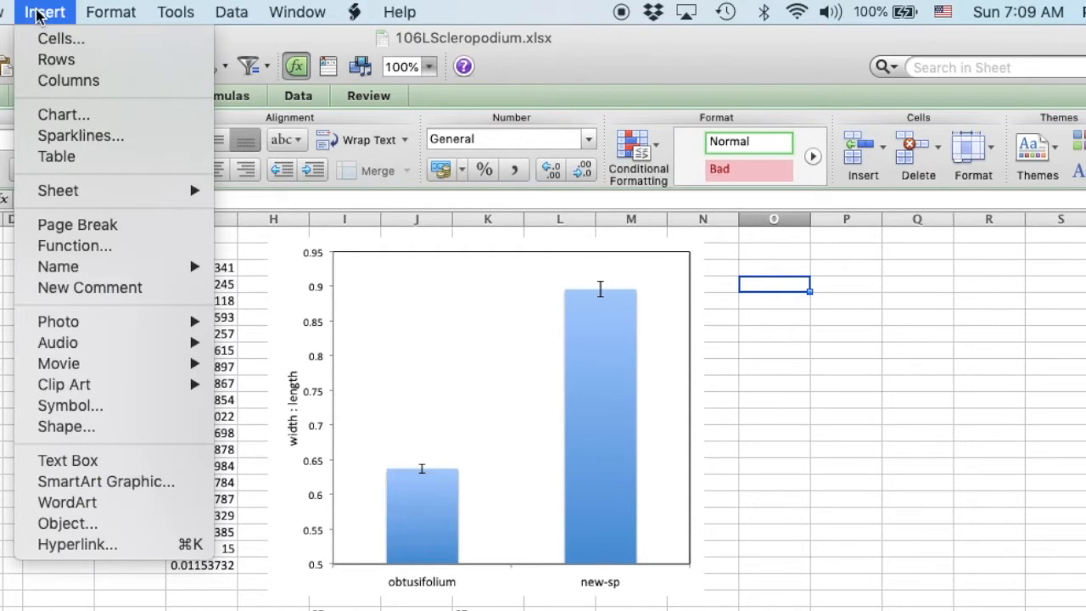
click(42, 463)
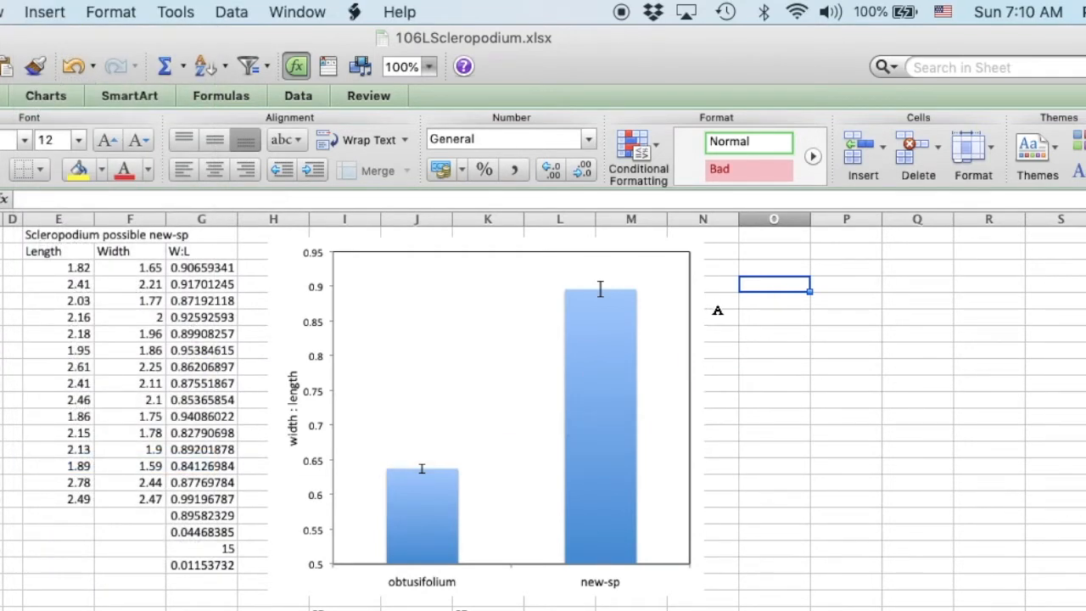
drag(727, 296, 1036, 562)
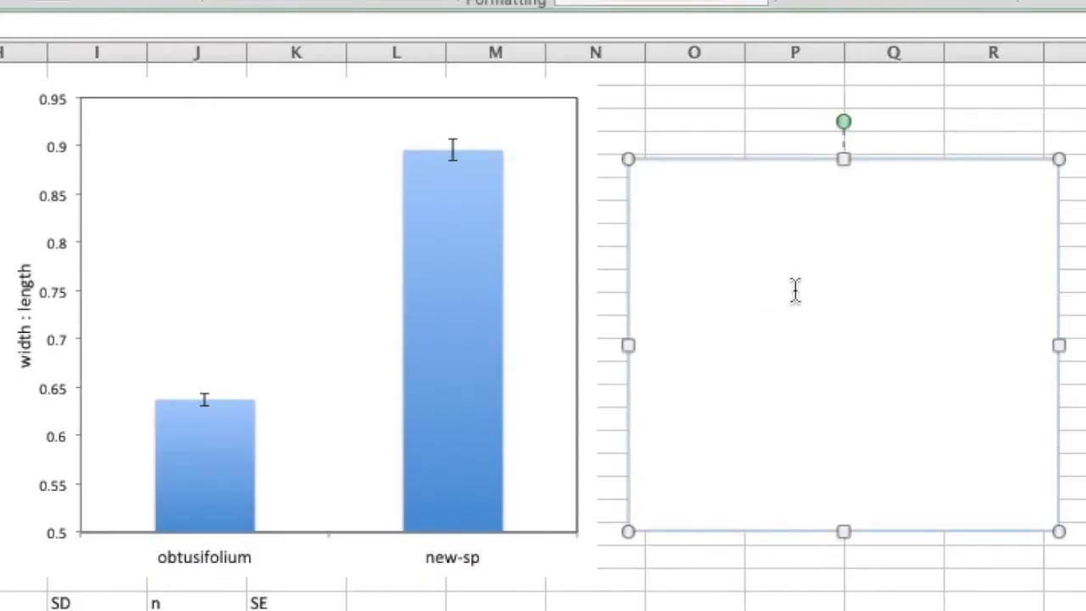
Write the caption's first sentence in the text box: "Figure 1. Means and standard errors comparing two putatively distinct species of Scleropodium.".
text(Figure 1.)
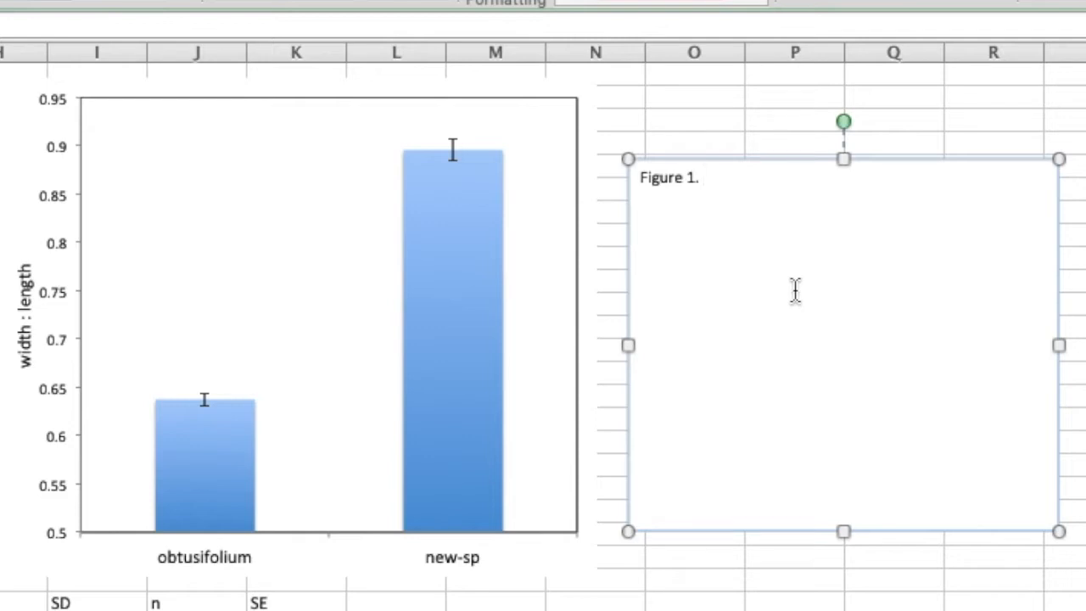
text( Means and s)
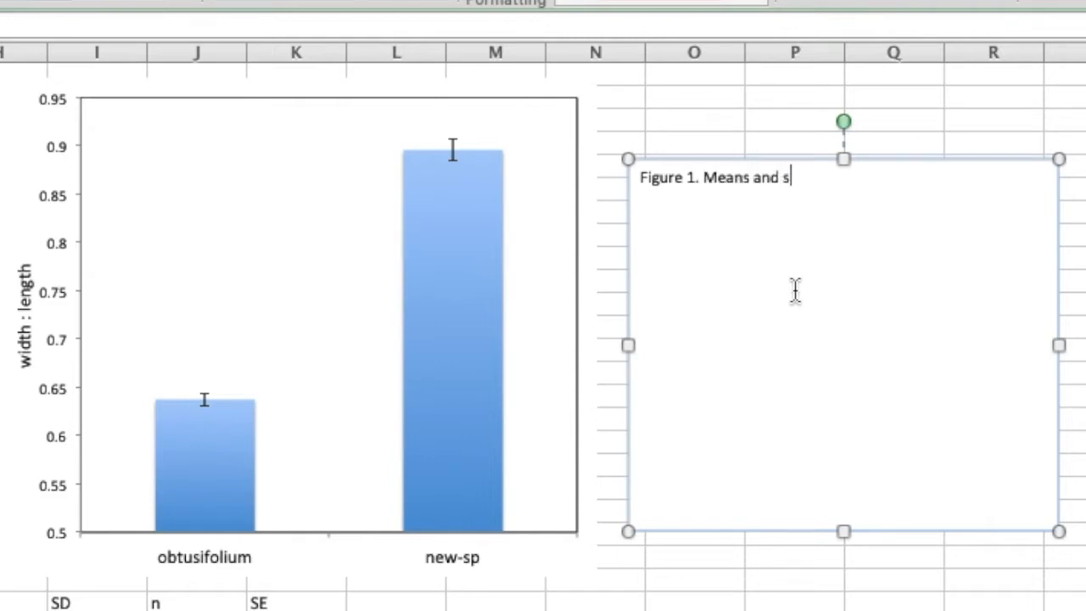
text(tandard )
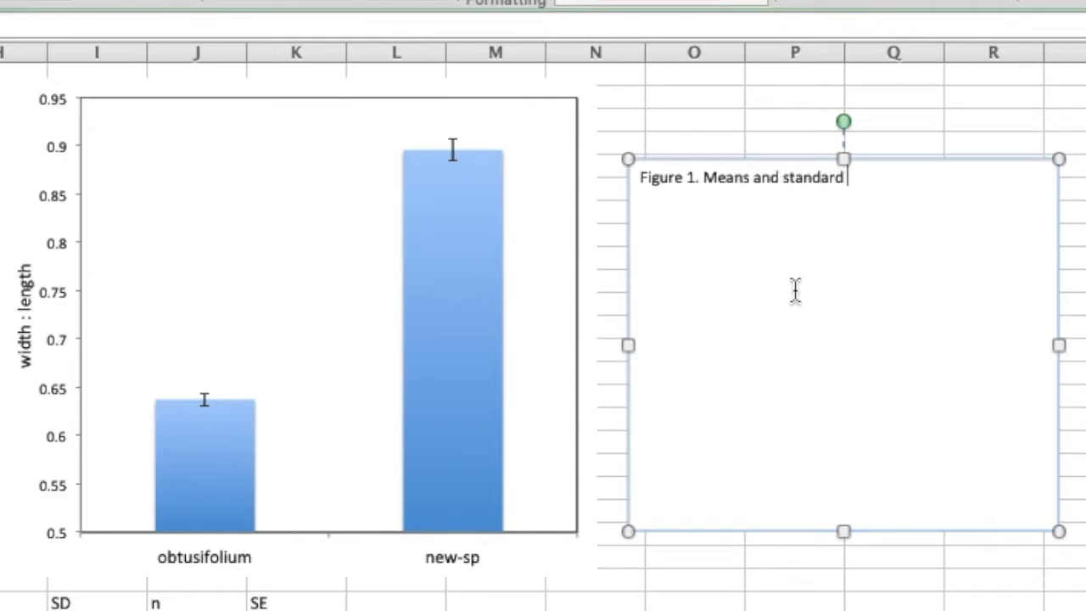
text(errors comparing )
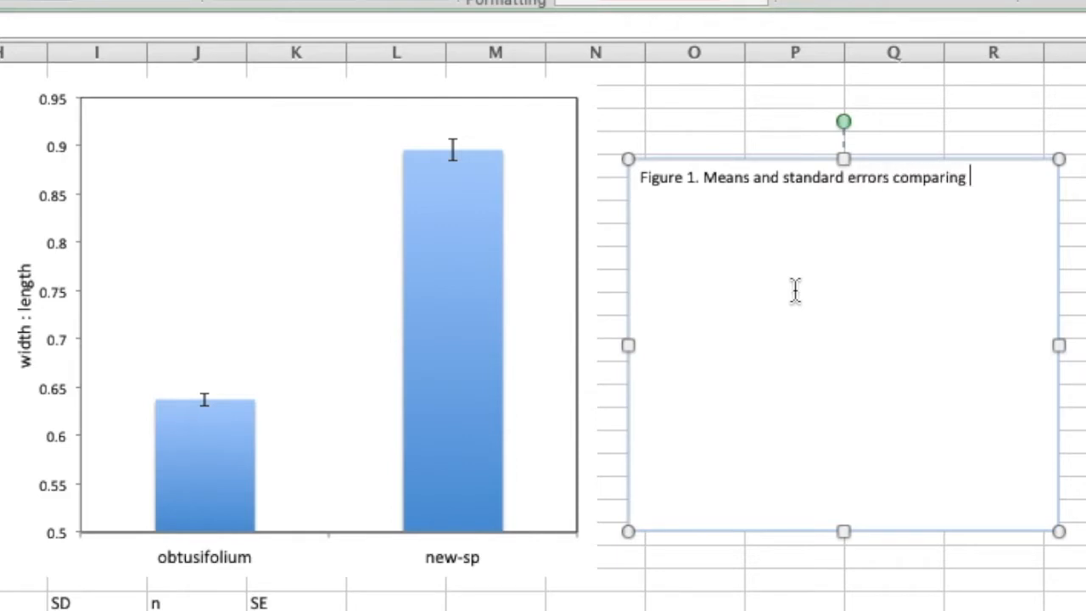
text(two putatively distinct )
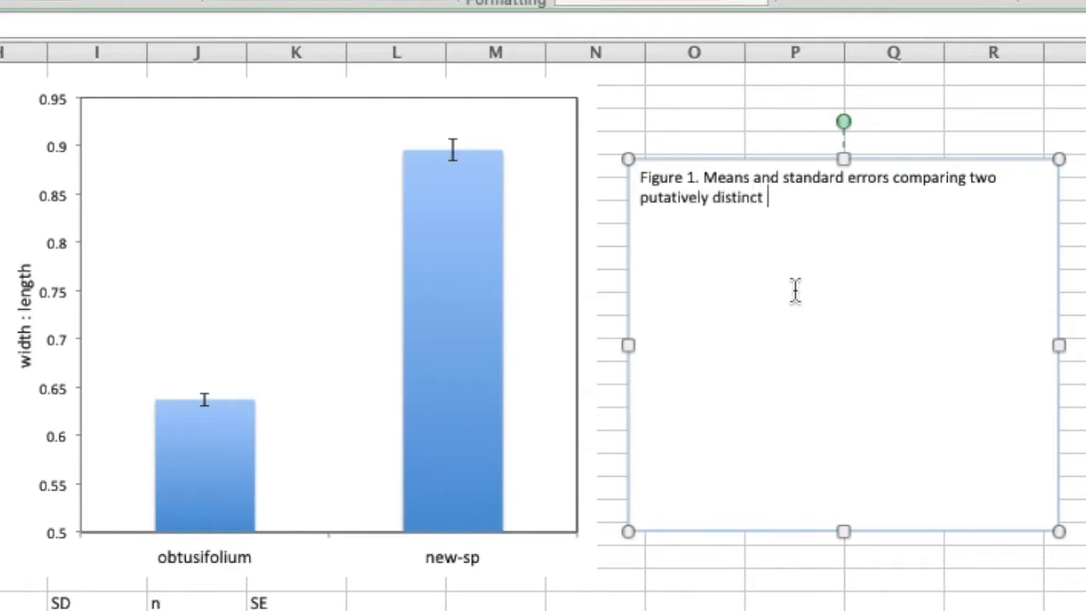
text(species o)
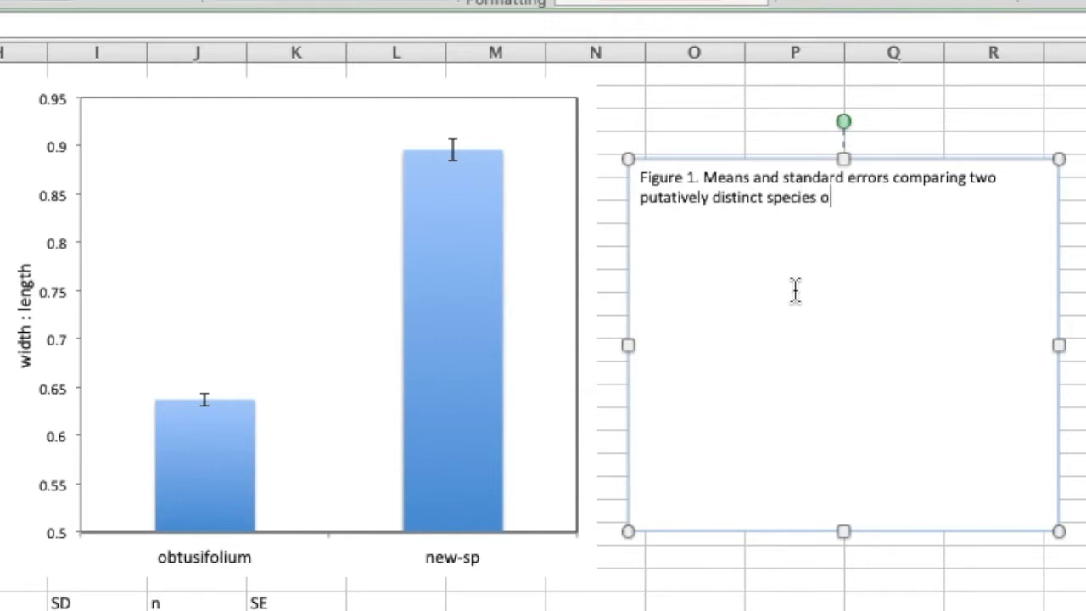
text(f Scleropodium.)
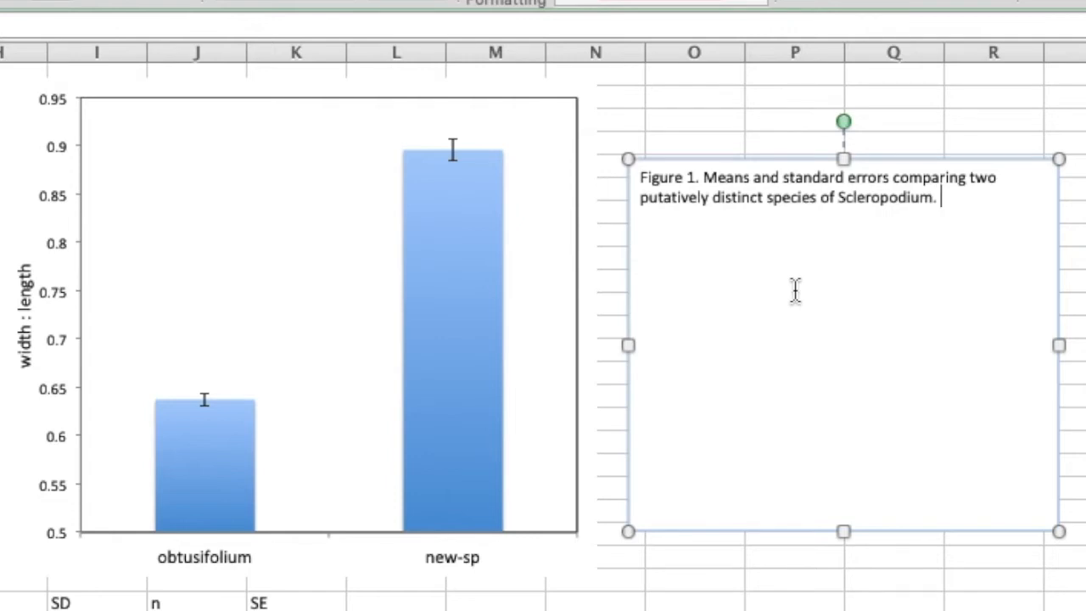
Continue the caption with "n=15. Since the error bars do not overlap, I believe the species".
text(n)
text(=15)
text(Since the )
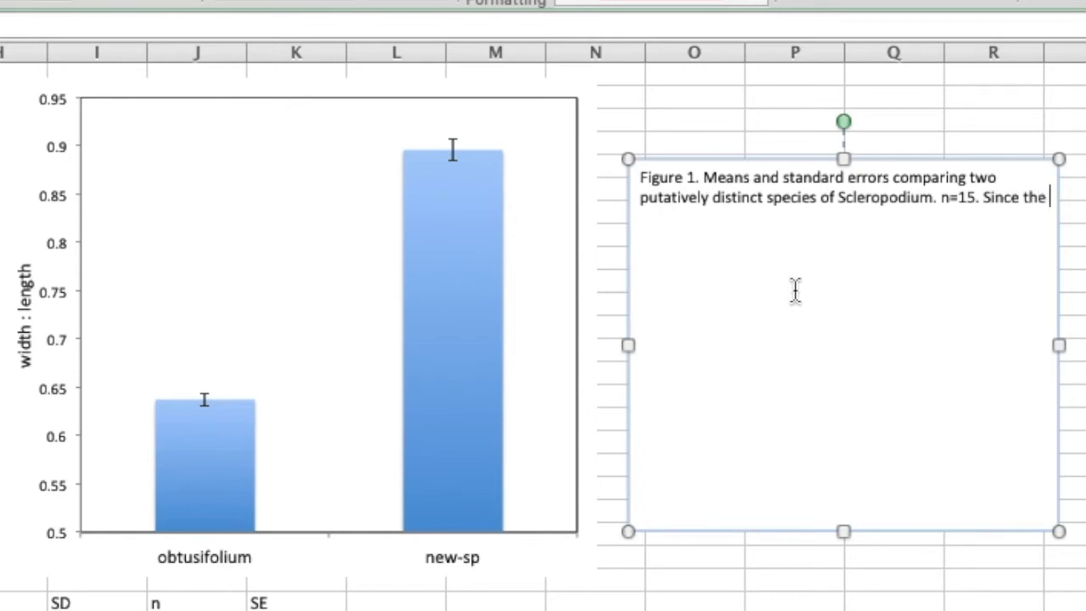
text(error bars do not)
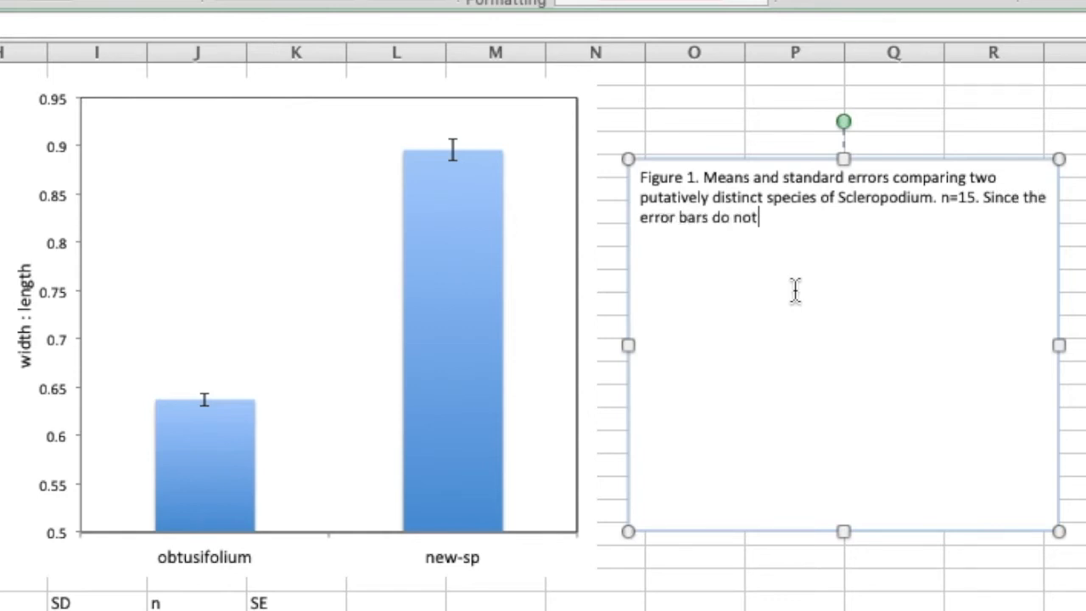
text( overlap, I belive)
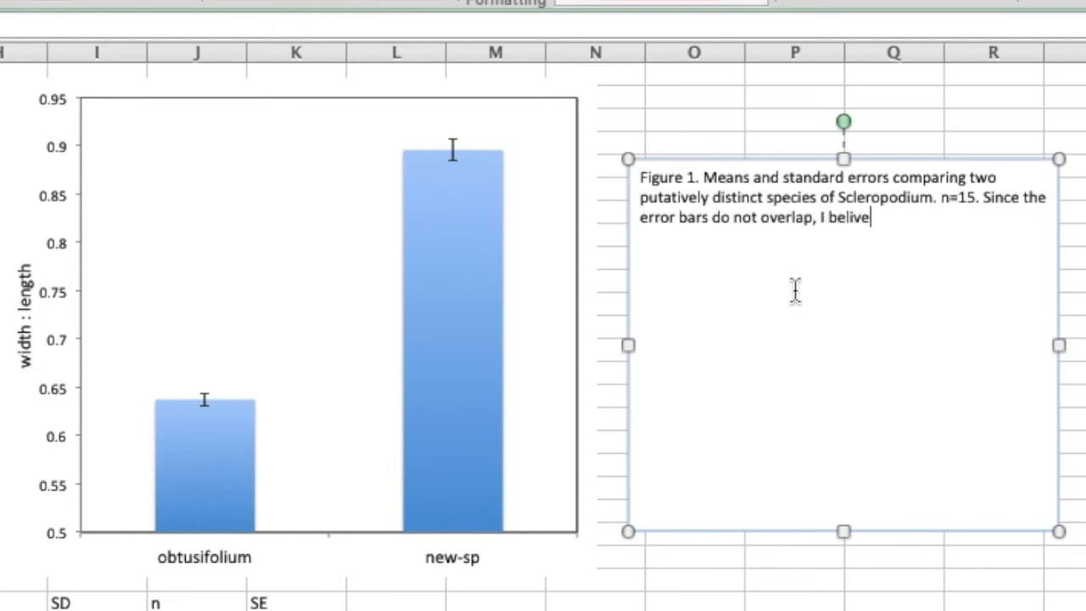
key(BackSpace)
key(BackSpace)
key(BackSpace)
text(ieve t)
text(he s)
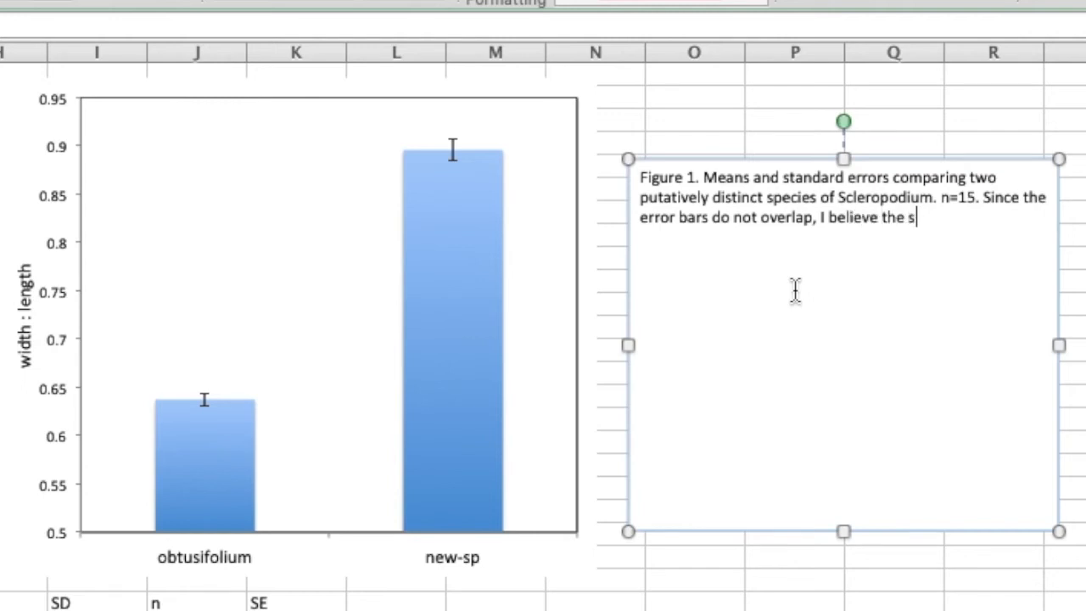
text(pecies a)
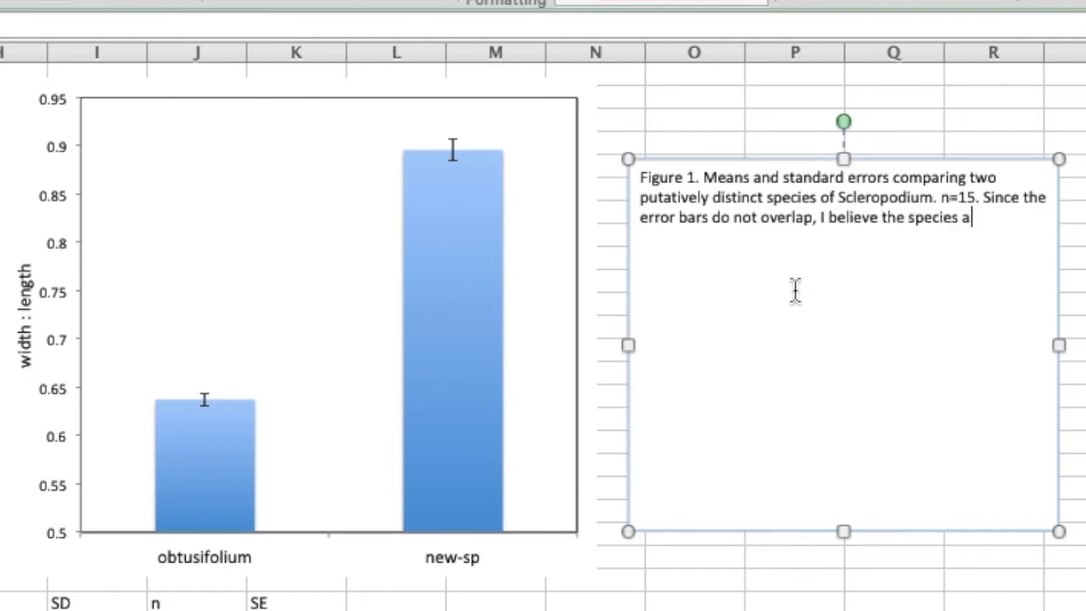
text(re different in their)
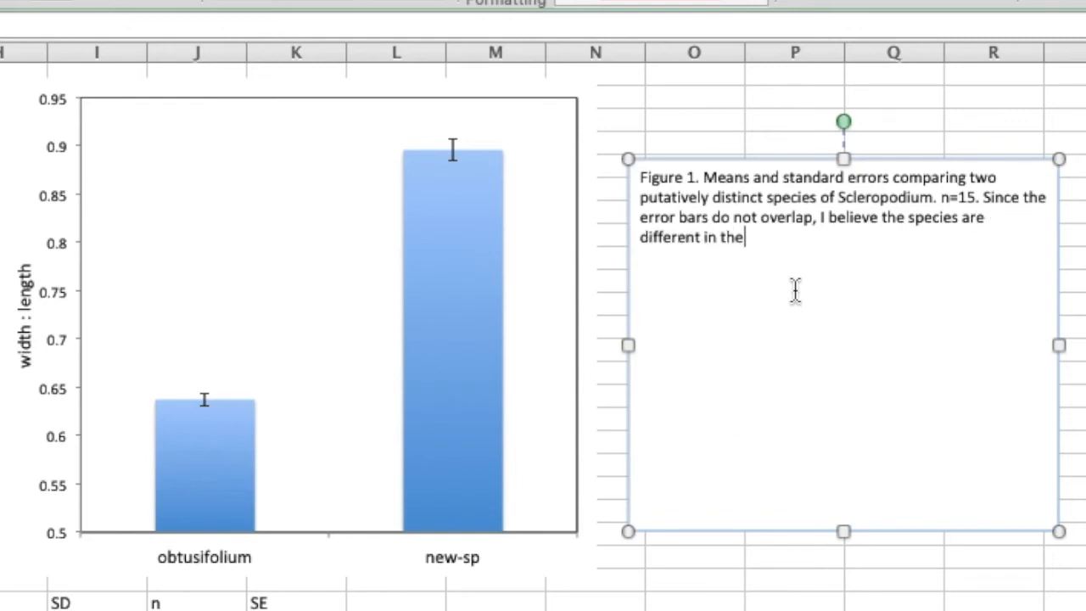
Finish the caption with "are different in their width : length ratios." and deselect the text box.
key(BackSpace)
text(ir width)
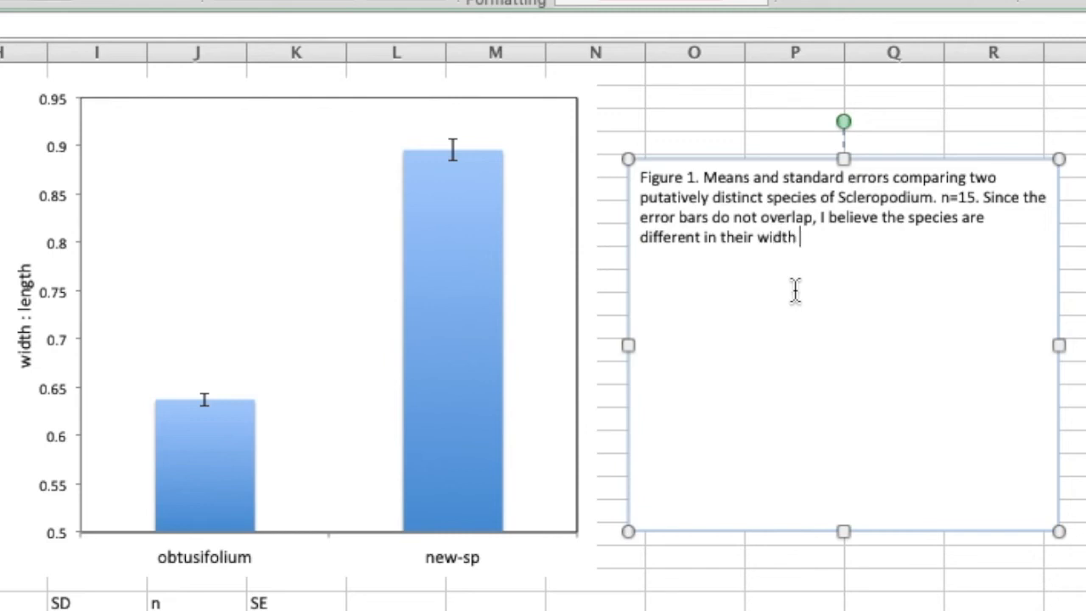
text( ")
key(BackSpace)
key(BackSpace)
text(;)
key(BackSpace)
text(: length ratios.)
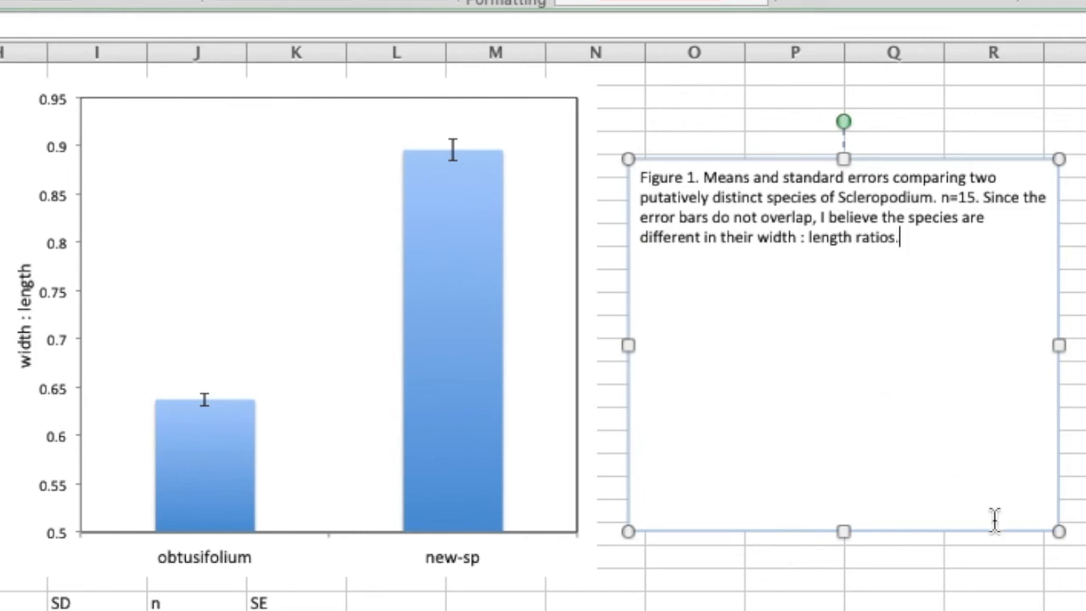
click(1058, 547)
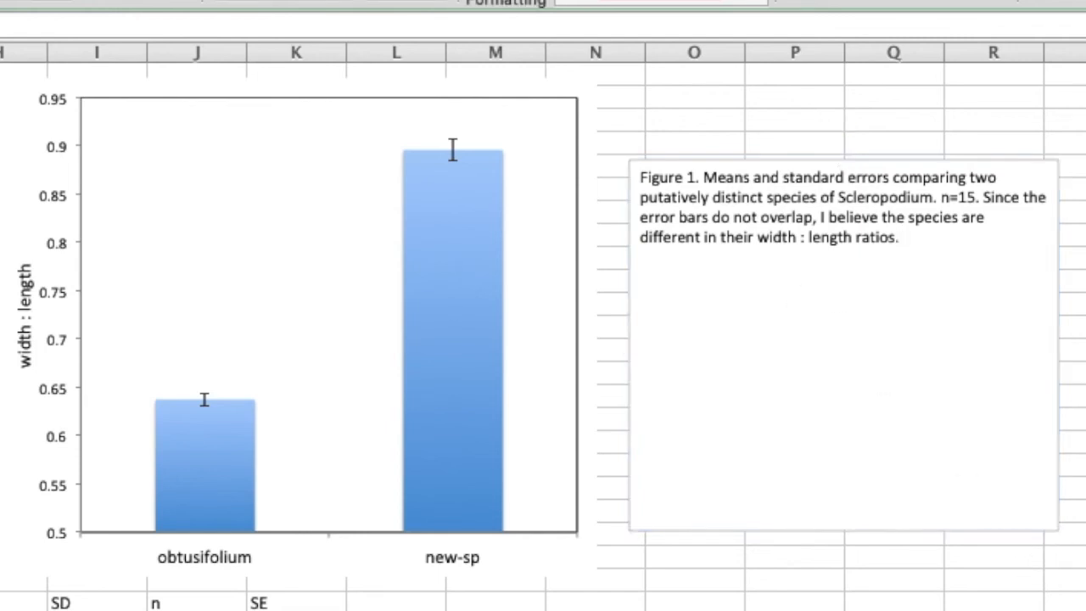